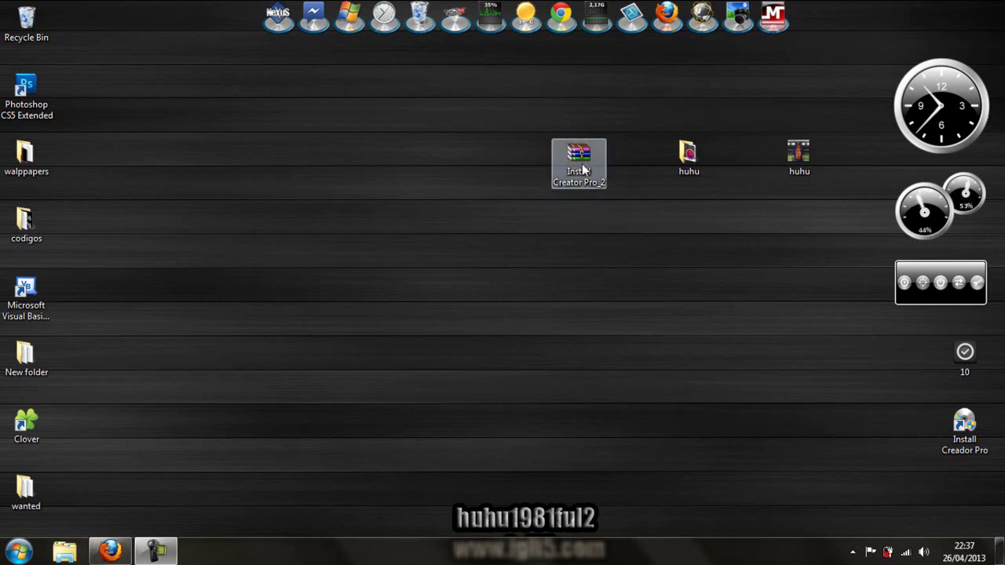
- Rearrange the desktop: move the Install Creator Pro_2 archive beside the Recycle Bin and the Install Creador Pro shortcut near the huhu folder
{"action": "left_click_drag", "start_coordinate": [585, 163], "coordinate": [91, 30]}
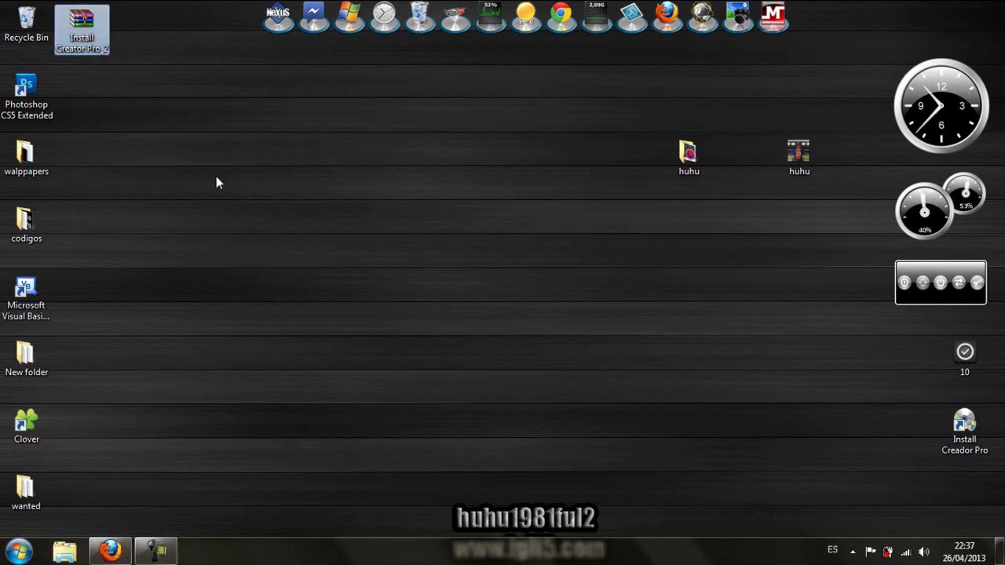
{"action": "left_click_drag", "start_coordinate": [964, 423], "coordinate": [522, 157]}
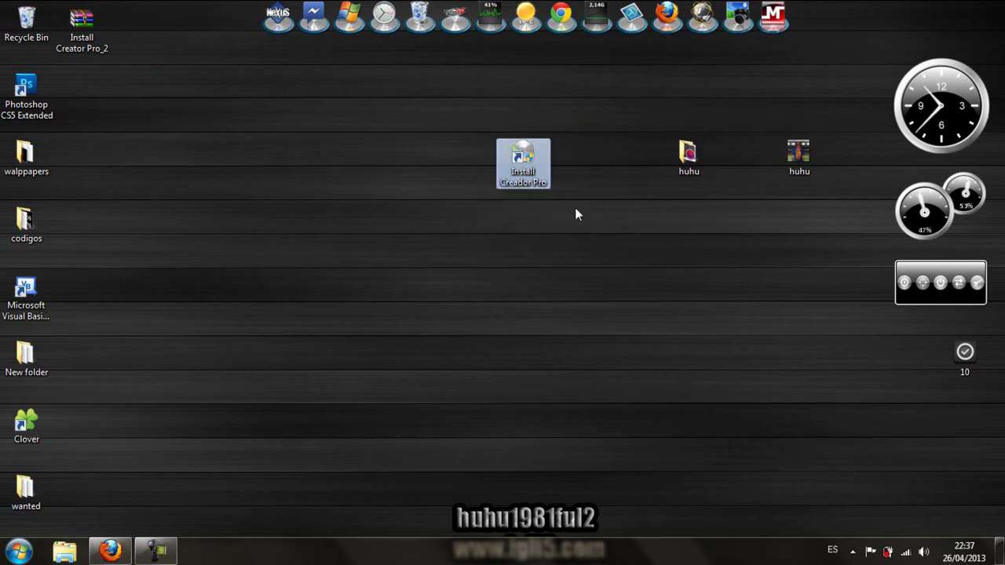
{"action": "left_click", "coordinate": [587, 204]}
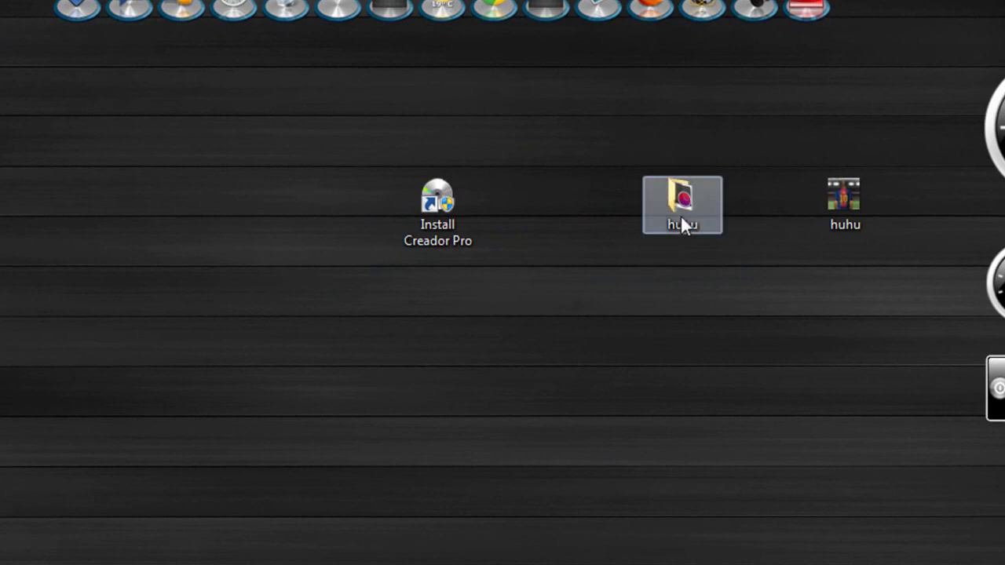
- Run the shut down pc by huhu application from the huhu folder to view it, and close it and the folder
{"action": "mouse_move", "coordinate": [681, 196]}
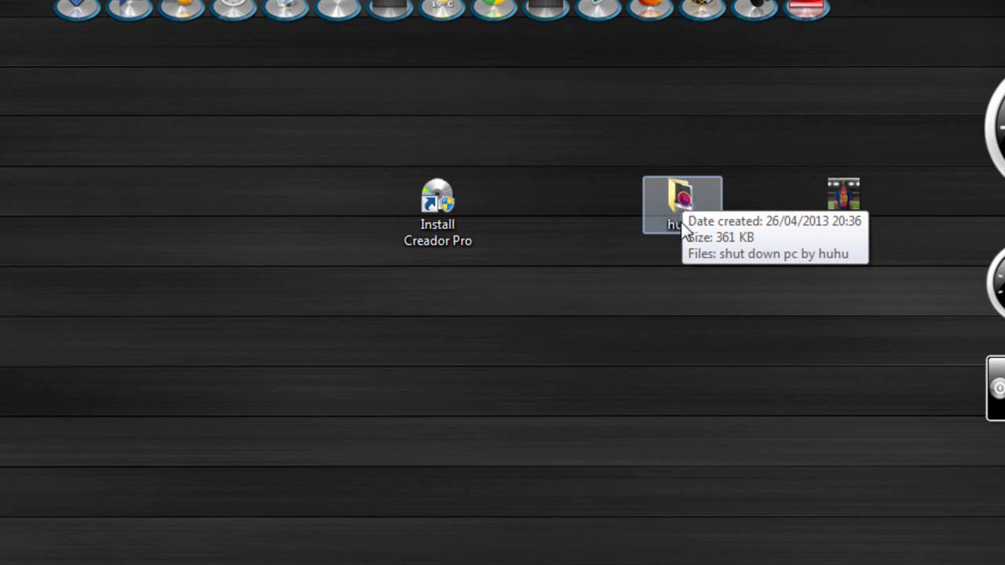
{"action": "double_click", "coordinate": [683, 206]}
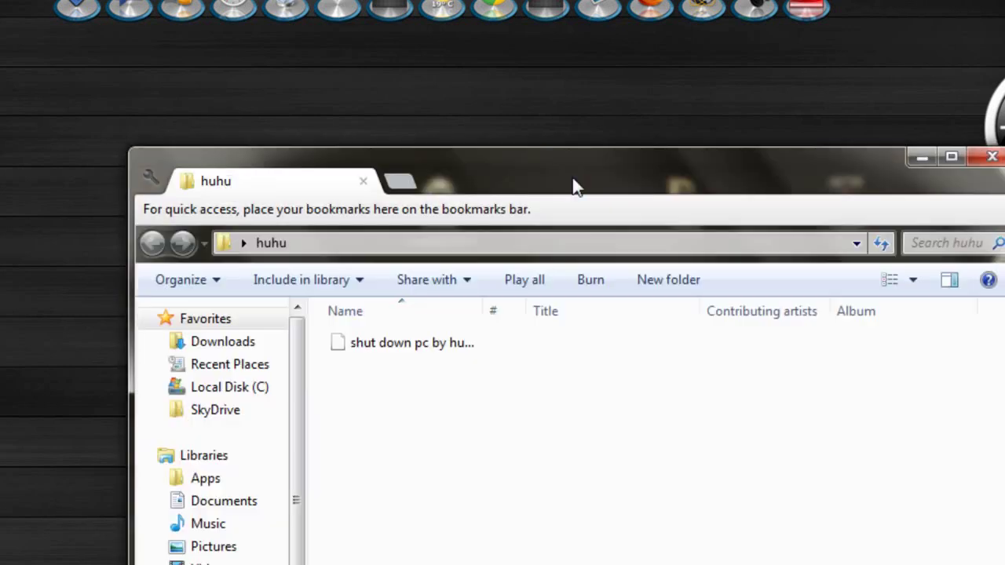
{"action": "left_click_drag", "start_coordinate": [588, 163], "coordinate": [724, 83]}
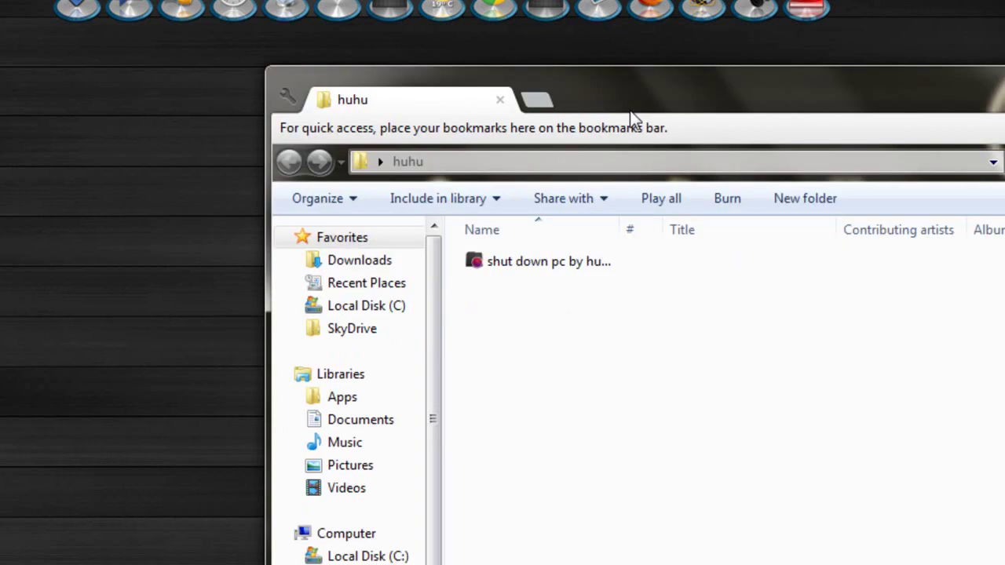
{"action": "double_click", "coordinate": [507, 265]}
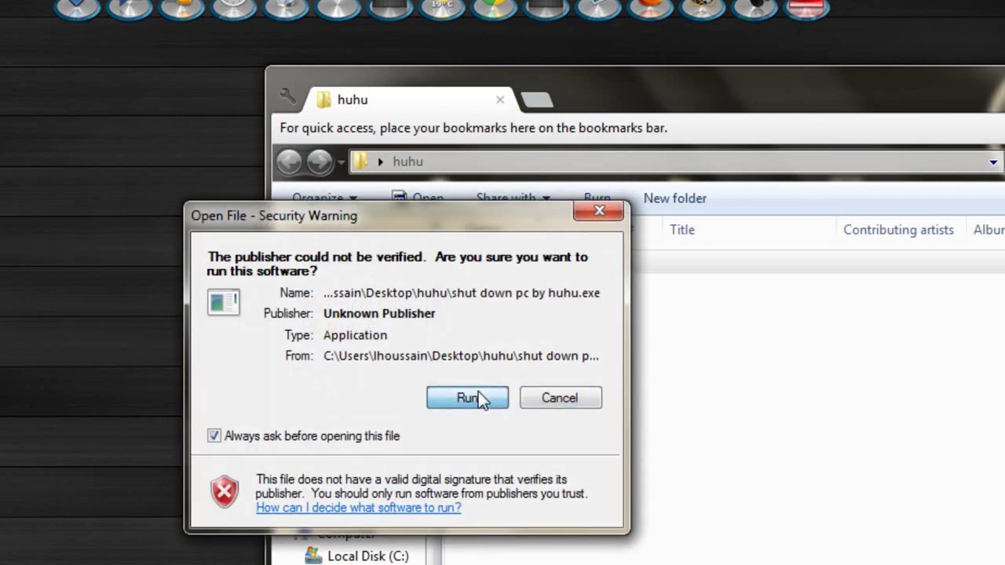
{"action": "left_click", "coordinate": [468, 398]}
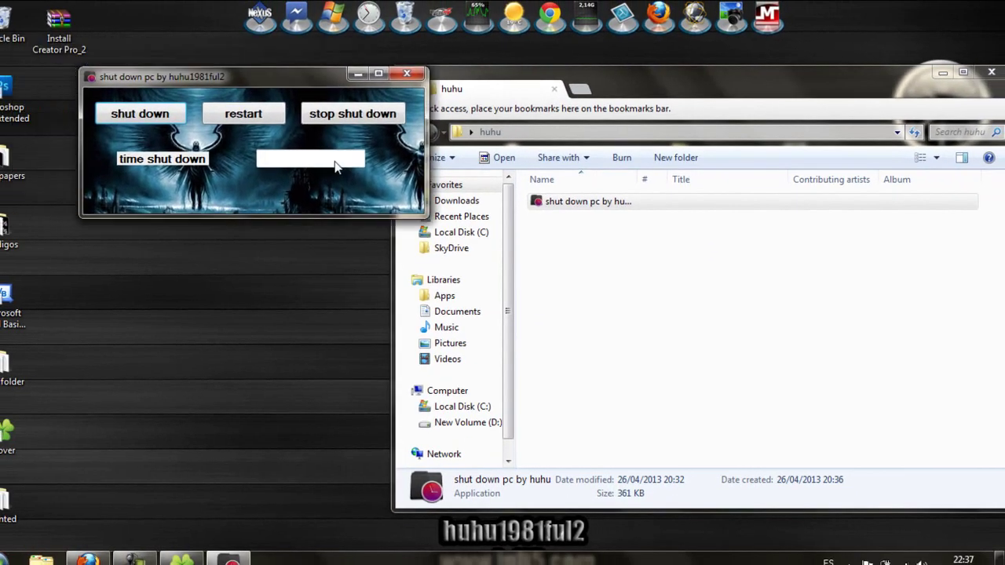
{"action": "left_click", "coordinate": [623, 226]}
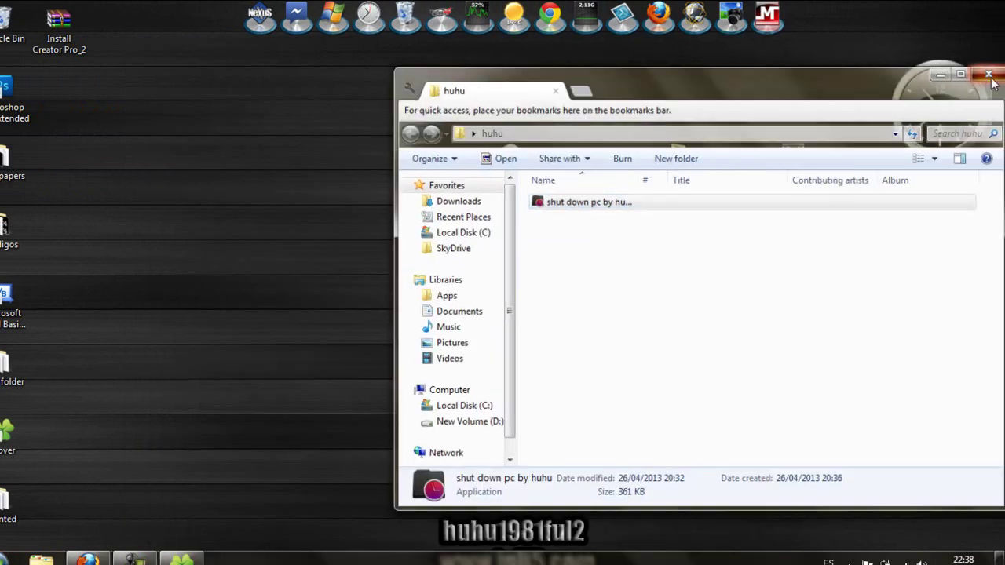
{"action": "left_click", "coordinate": [989, 76]}
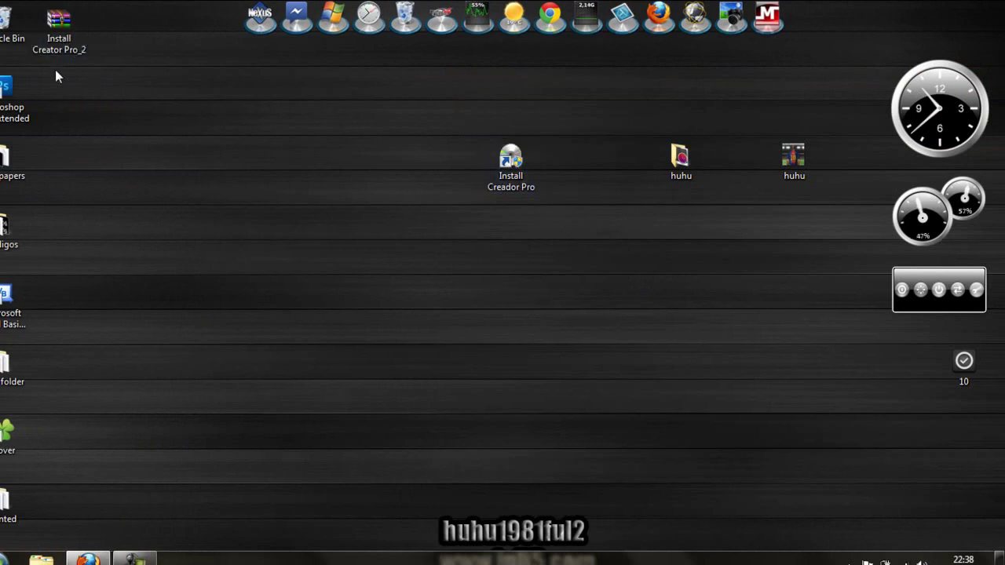
- Launch Install Creador Pro from its desktop shortcut and go past the wizard's welcome page
{"action": "left_click_drag", "start_coordinate": [515, 185], "coordinate": [463, 169]}
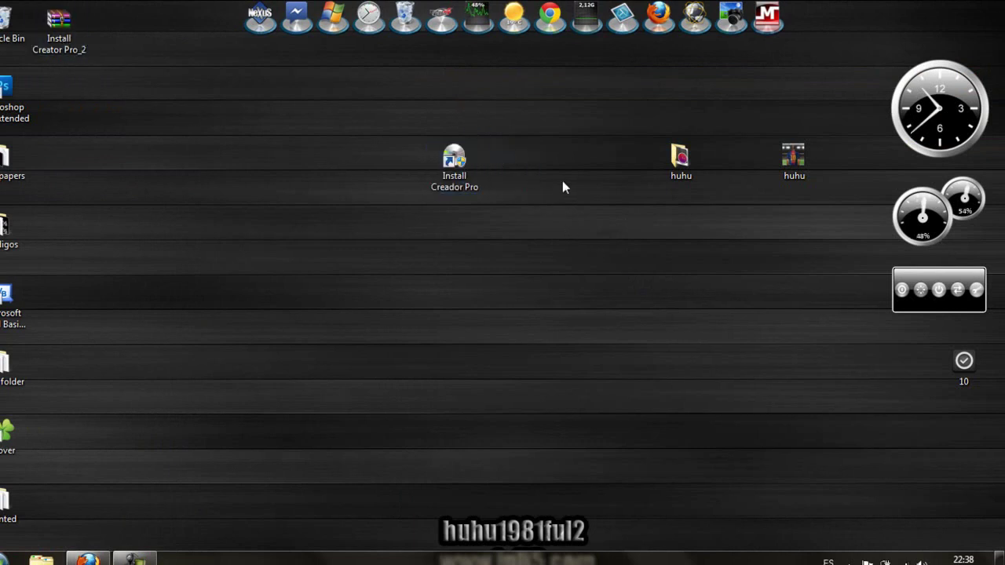
{"action": "double_click", "coordinate": [458, 176]}
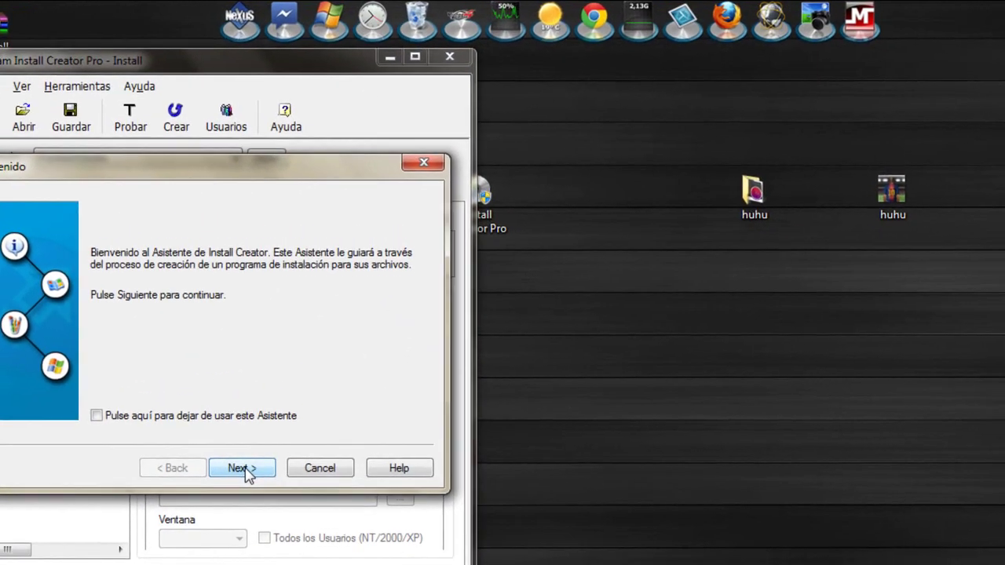
{"action": "left_click", "coordinate": [238, 479]}
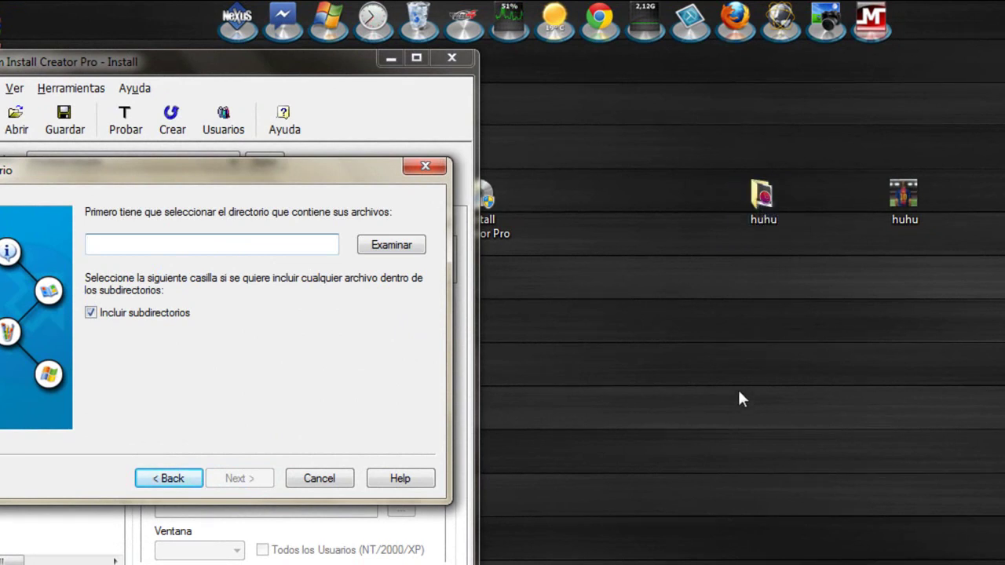
- Set the huhu folder on the Desktop as the directory of files to package, with subdirectories included
{"action": "left_click", "coordinate": [386, 245]}
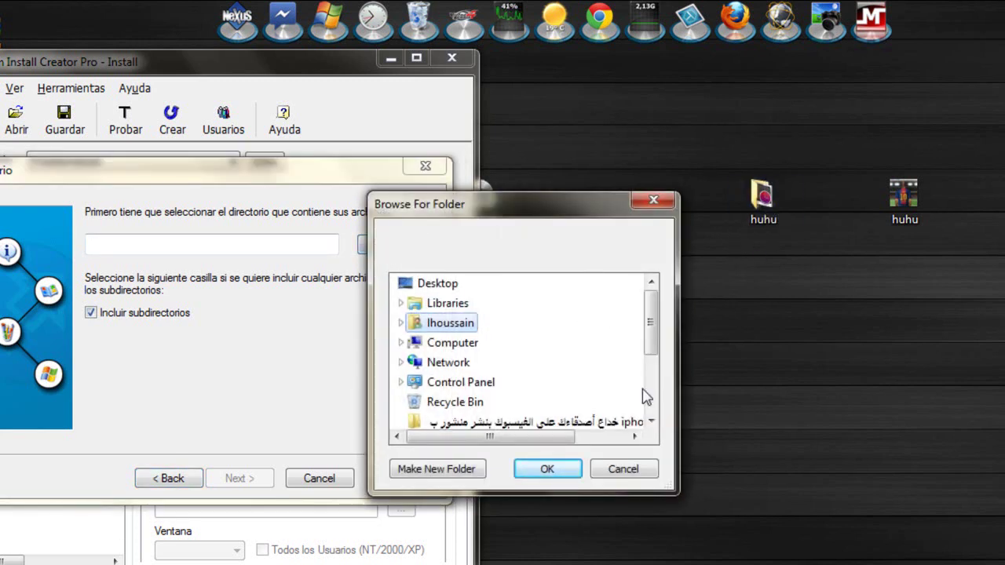
{"action": "scroll", "coordinate": [616, 338], "scroll_direction": "down", "scroll_amount": 2}
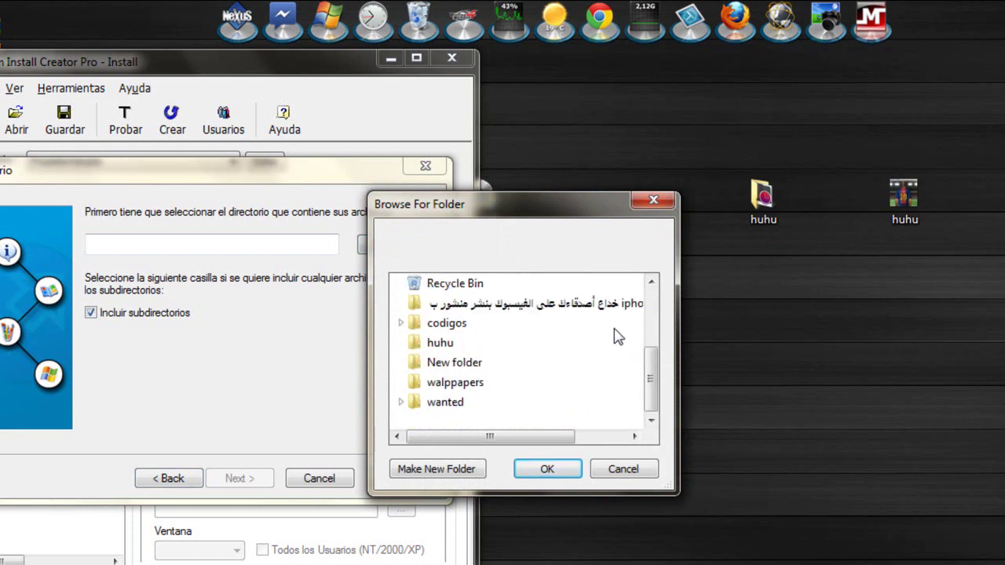
{"action": "left_click", "coordinate": [437, 343]}
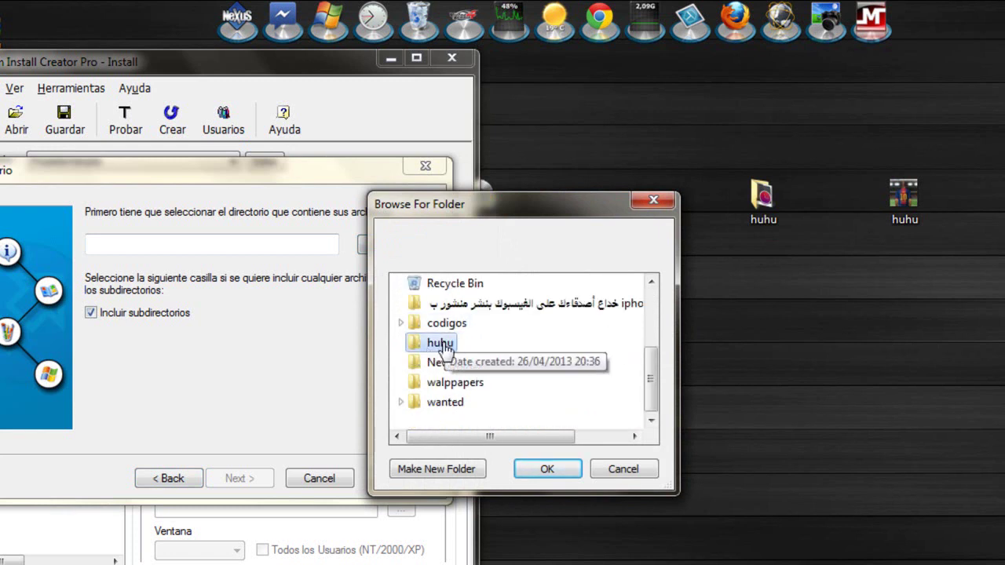
{"action": "left_click", "coordinate": [547, 468]}
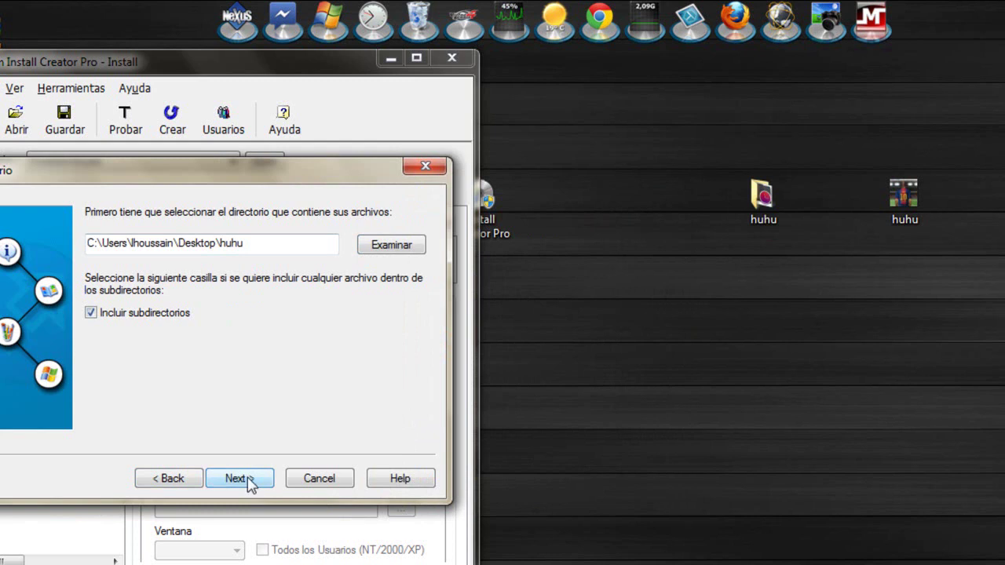
{"action": "left_click", "coordinate": [239, 479]}
- Set the installer language to Español and the product title to huhu1981ful2, accepting the default version name without a registration code
{"action": "left_click", "coordinate": [245, 281]}
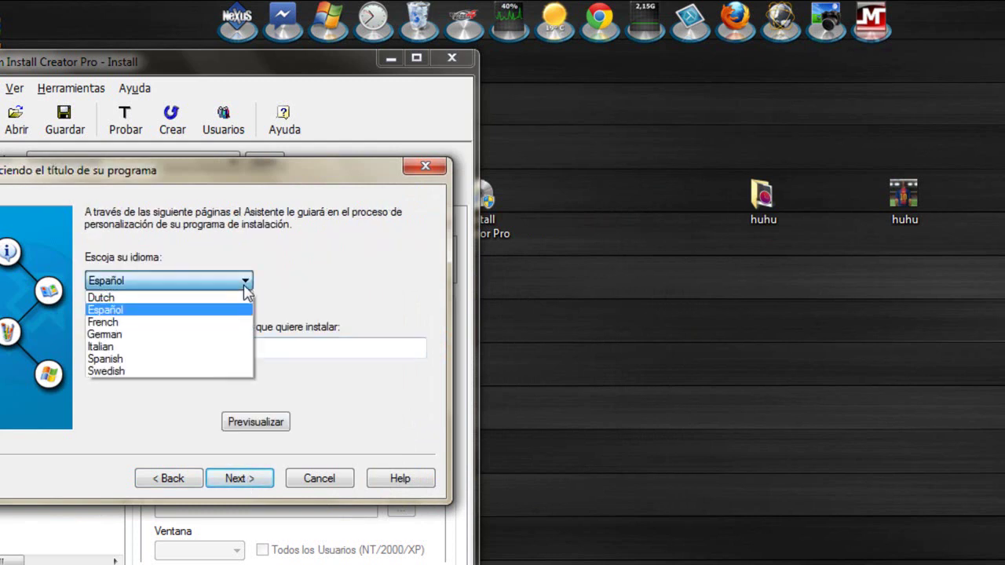
{"action": "left_click", "coordinate": [111, 311]}
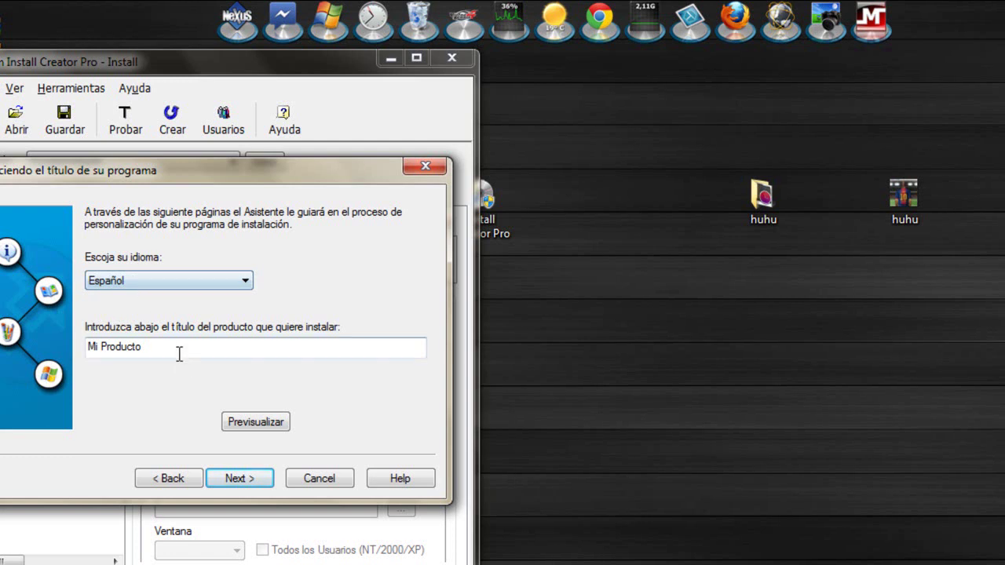
{"action": "left_click_drag", "start_coordinate": [139, 346], "coordinate": [86, 347]}
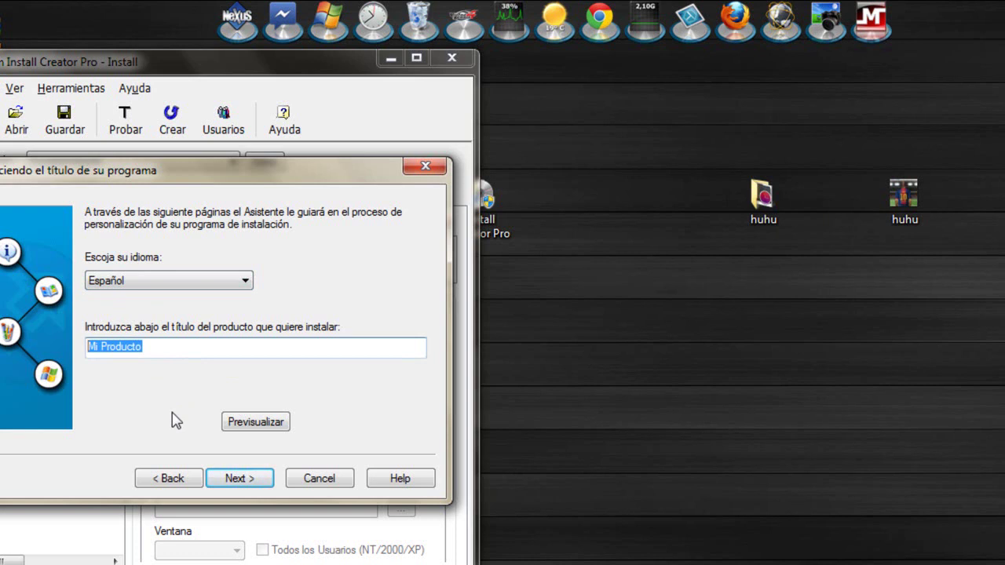
{"action": "key", "text": "BackSpace"}
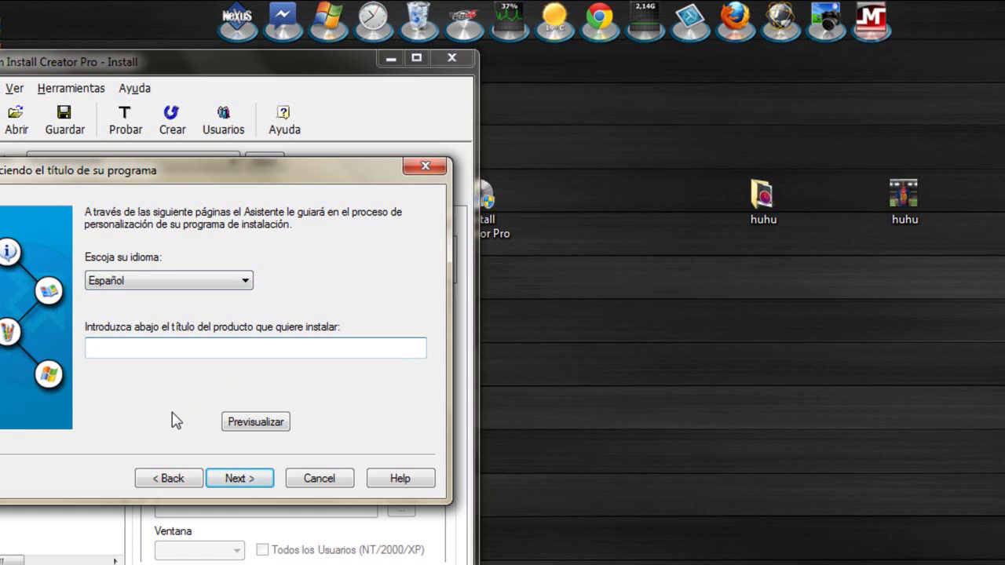
{"action": "type", "text": "huhu1981ful"}
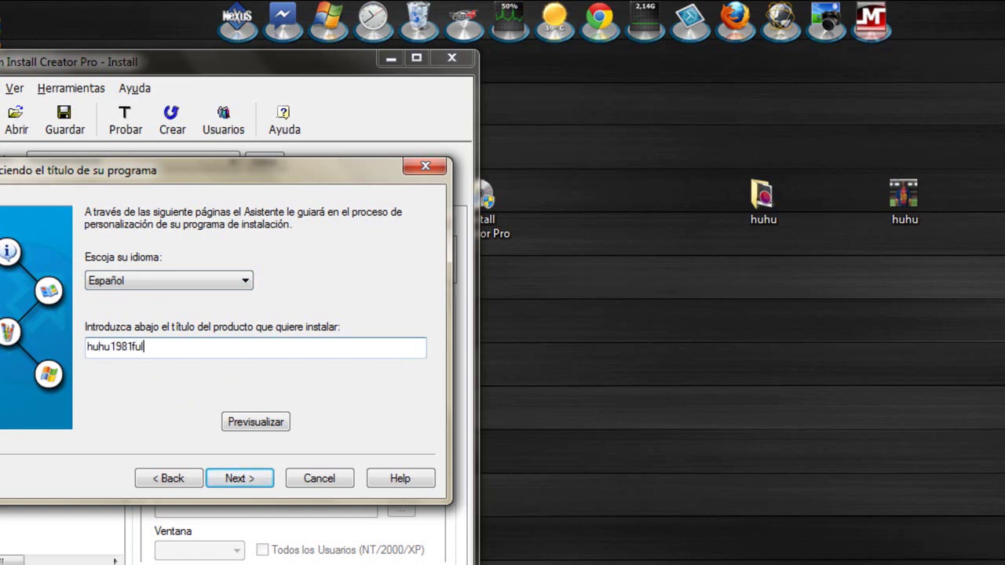
{"action": "type", "text": "2"}
{"action": "left_click", "coordinate": [245, 480]}
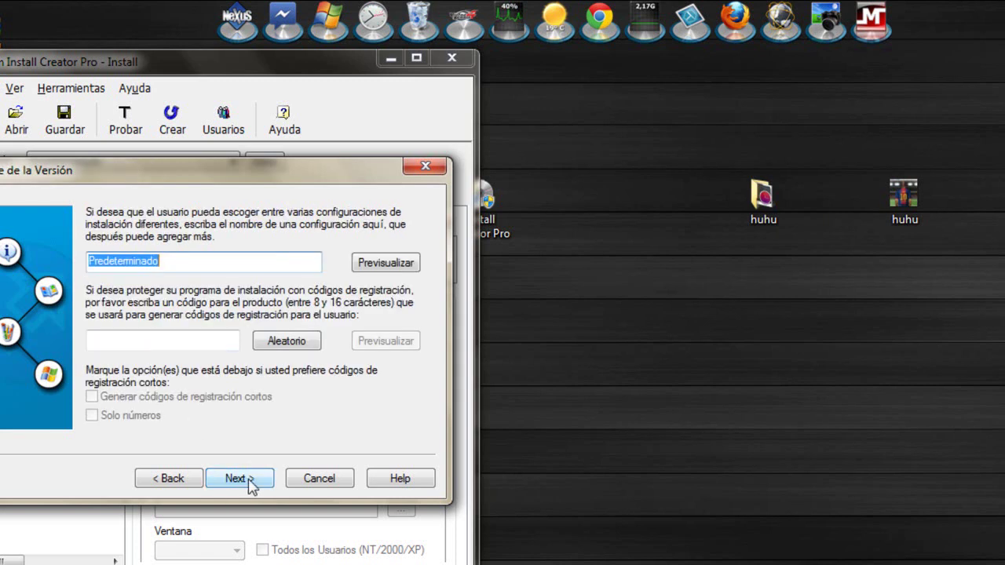
{"action": "left_click", "coordinate": [249, 479]}
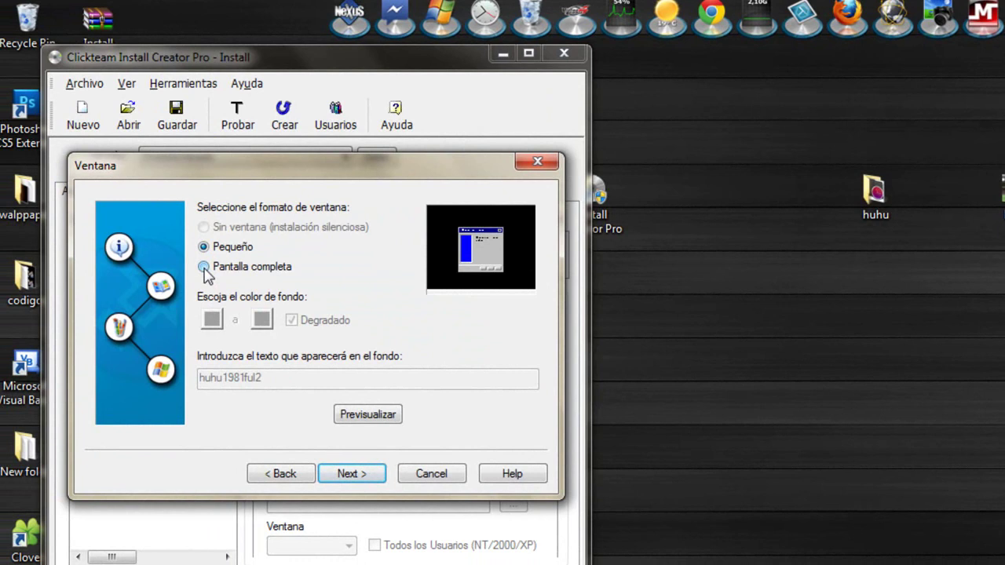
- Try the full-screen (Pantalla completa) window format with a bright green to black gradient background
{"action": "left_click", "coordinate": [204, 268]}
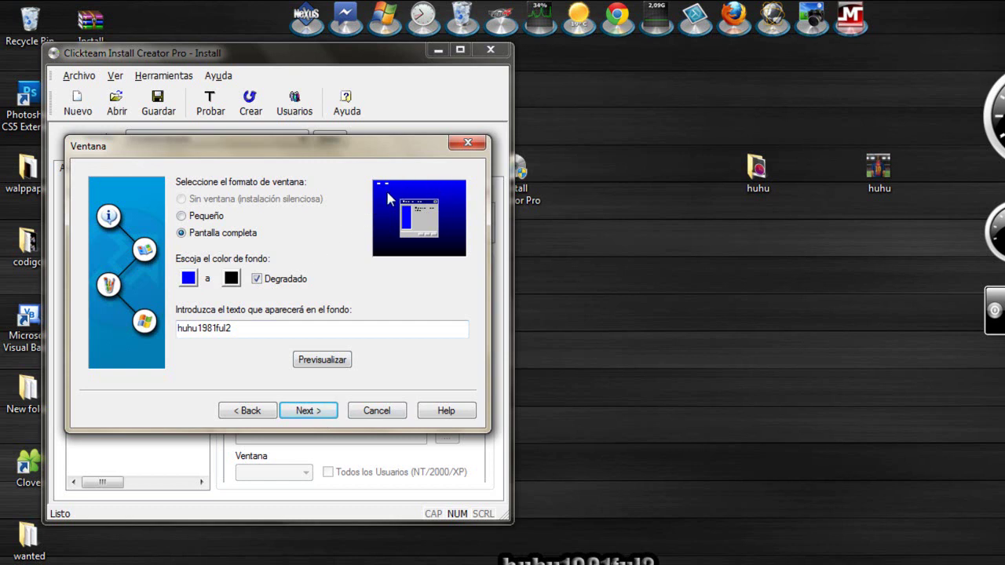
{"action": "left_click", "coordinate": [188, 279]}
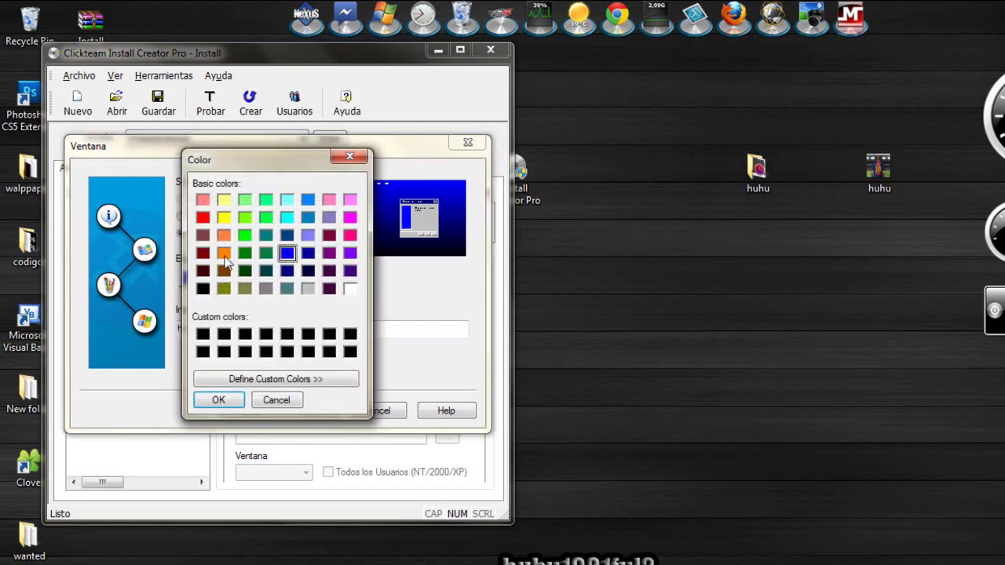
{"action": "left_click", "coordinate": [266, 219]}
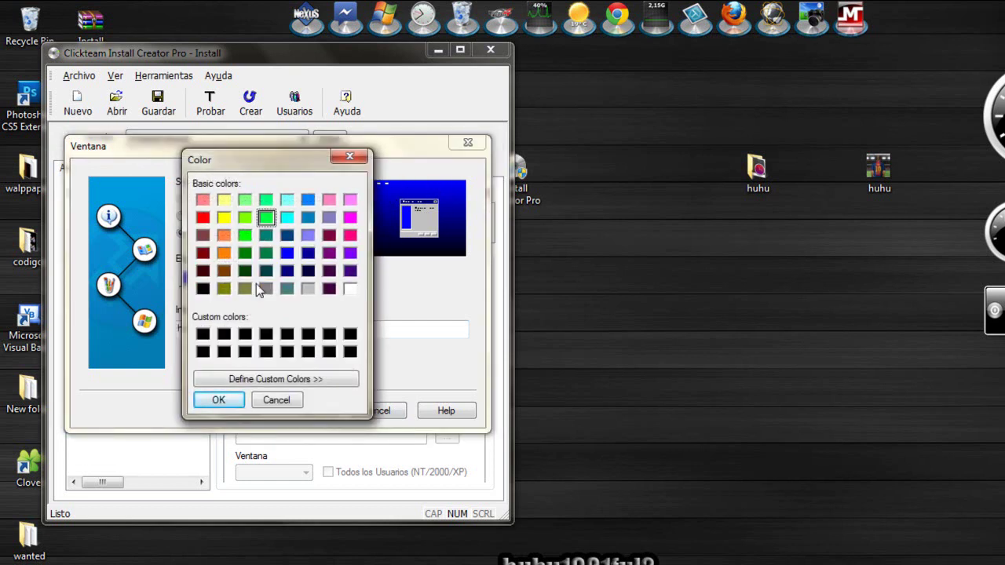
{"action": "left_click", "coordinate": [220, 399]}
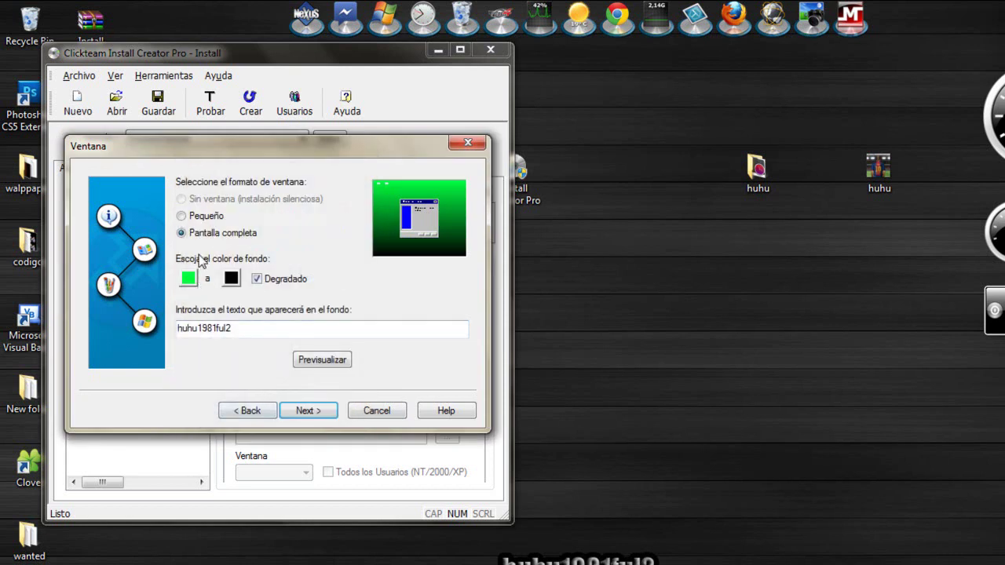
- Choose the small (Pequeño) window format for the installer and continue to the wizard template page
{"action": "left_click", "coordinate": [182, 217]}
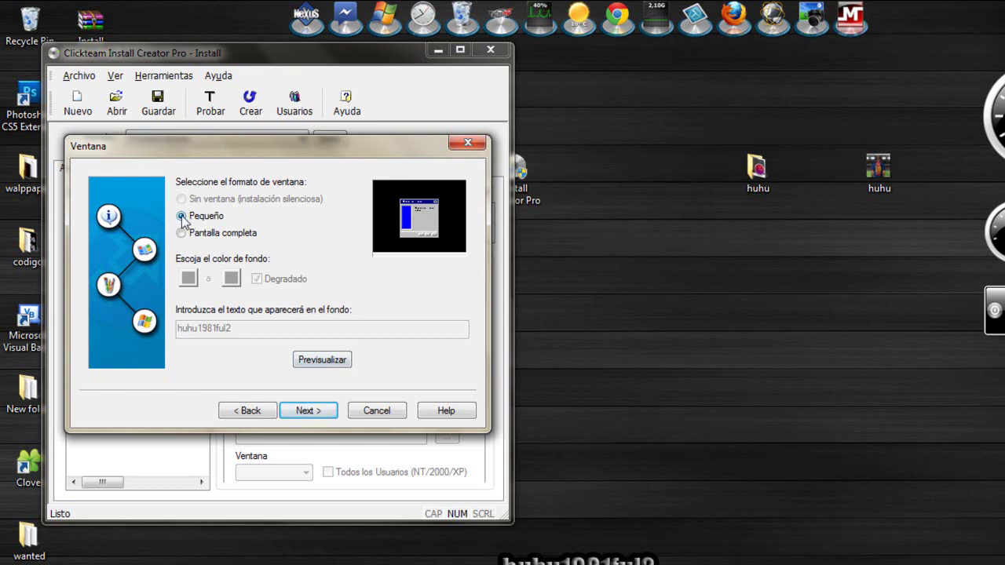
{"action": "left_click", "coordinate": [309, 411]}
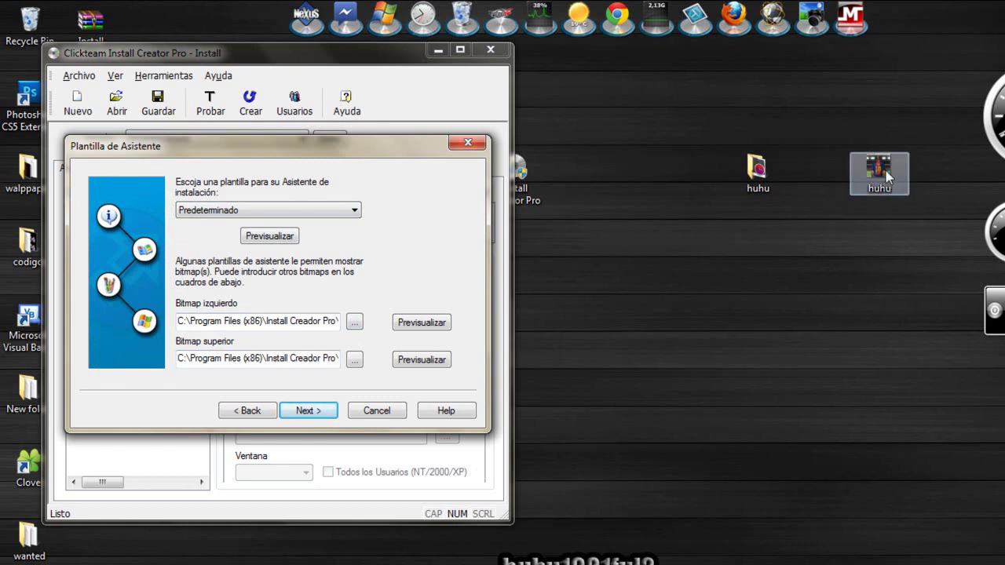
- Move the huhu image to a free spot on the desktop and open it for editing in Paint
{"action": "left_click_drag", "start_coordinate": [883, 200], "coordinate": [820, 322]}
{"action": "left_click_drag", "start_coordinate": [875, 259], "coordinate": [749, 381]}
{"action": "right_click", "coordinate": [819, 322]}
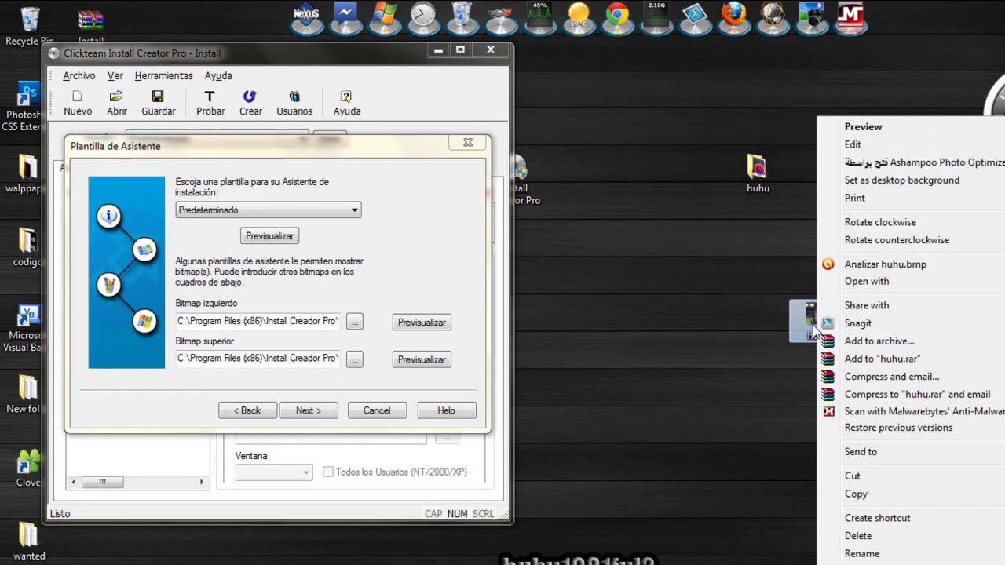
{"action": "left_click", "coordinate": [853, 145]}
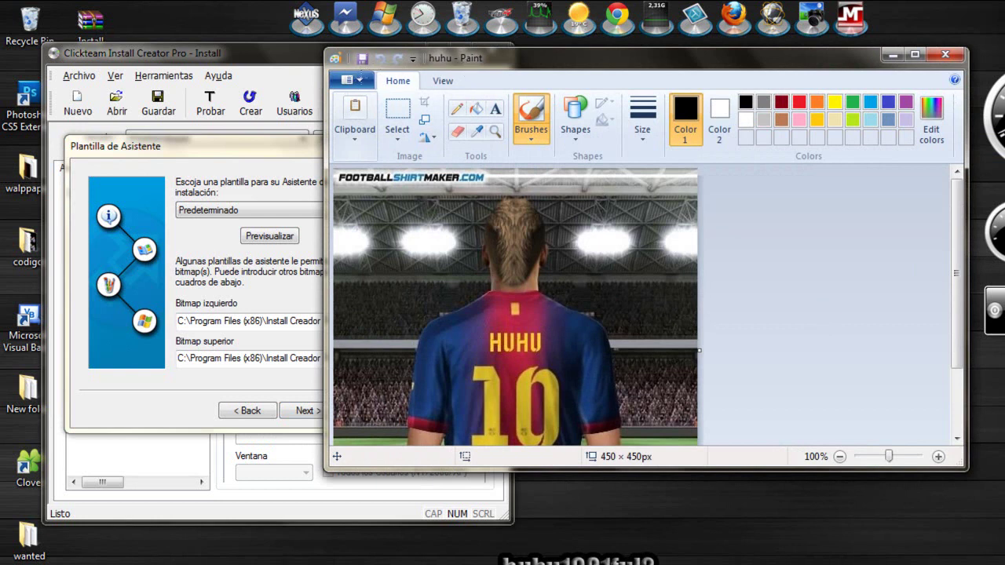
- Try saving the huhu image as a 24-bit Bitmap on the desktop, and close Paint without saving
{"action": "left_click", "coordinate": [355, 80]}
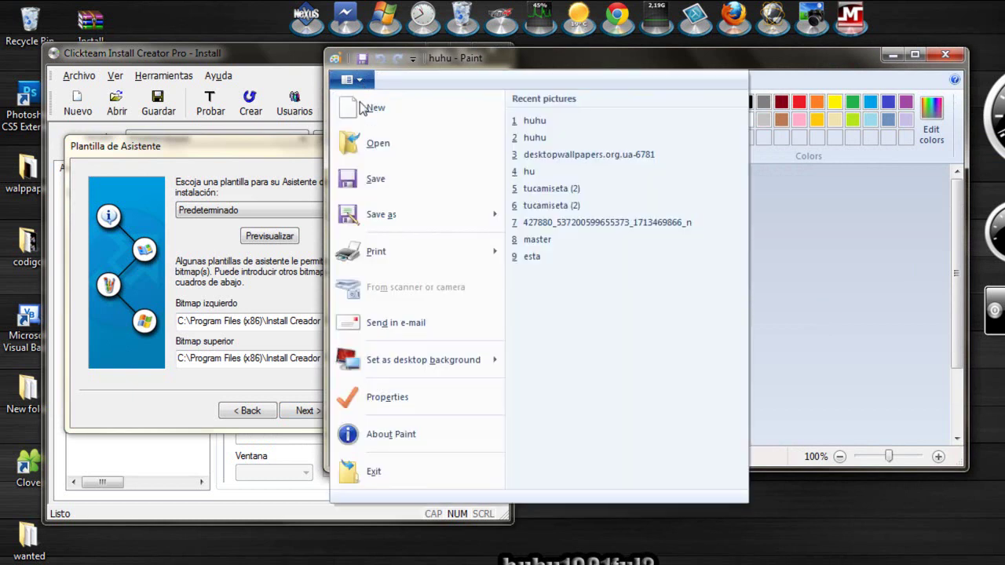
{"action": "left_click", "coordinate": [388, 214]}
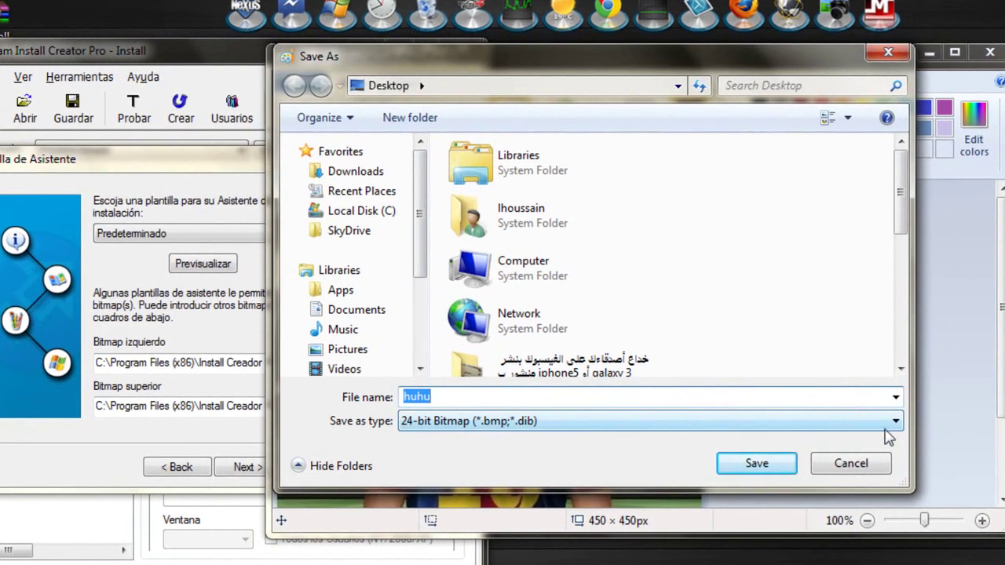
{"action": "left_click", "coordinate": [862, 374]}
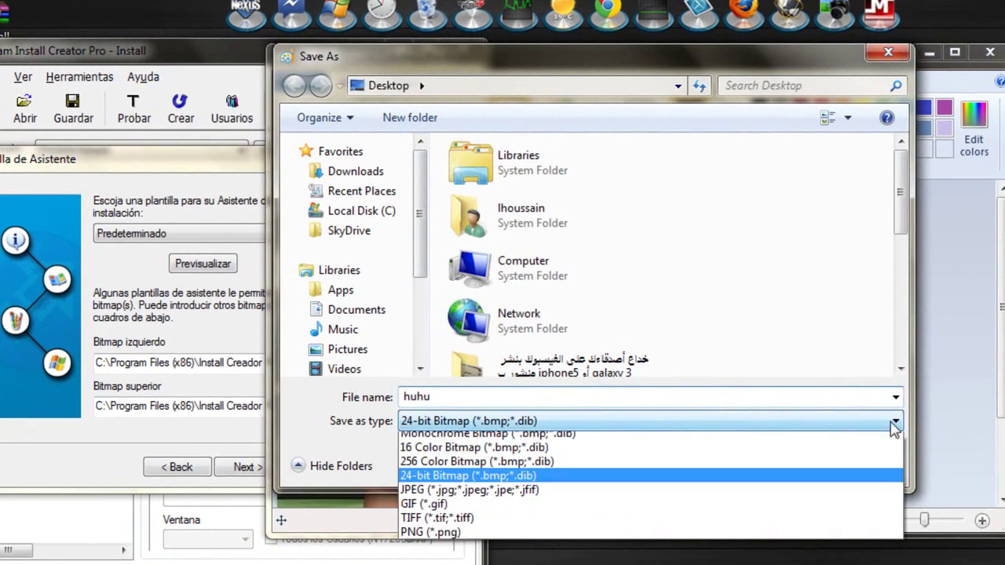
{"action": "left_click", "coordinate": [502, 482]}
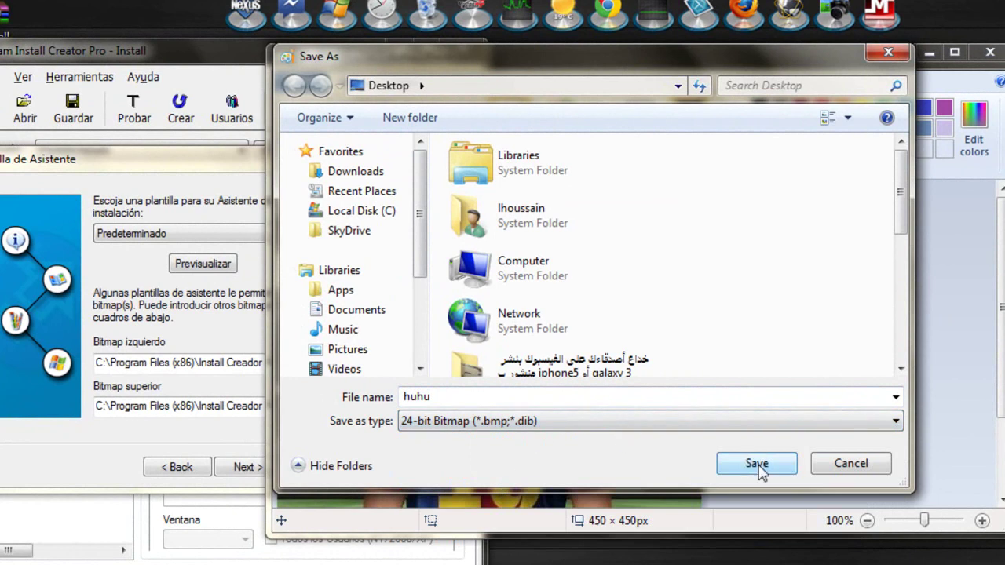
{"action": "left_click", "coordinate": [889, 54]}
{"action": "left_click", "coordinate": [990, 52]}
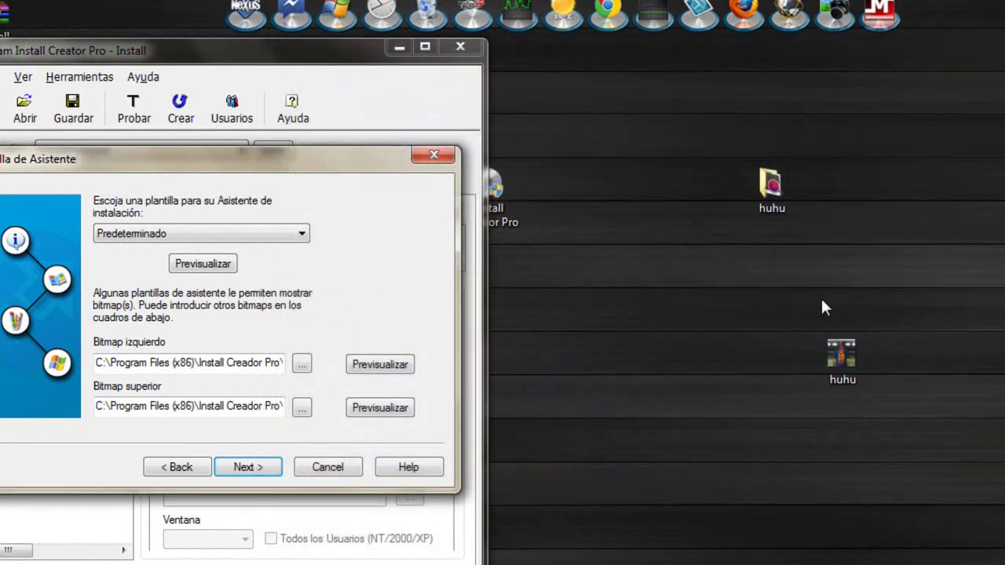
- Move the huhu image beside the huhu folder and set it as the wizard's left bitmap (Bitmap izquierdo)
{"action": "left_click_drag", "start_coordinate": [854, 385], "coordinate": [914, 196]}
{"action": "left_click", "coordinate": [973, 142]}
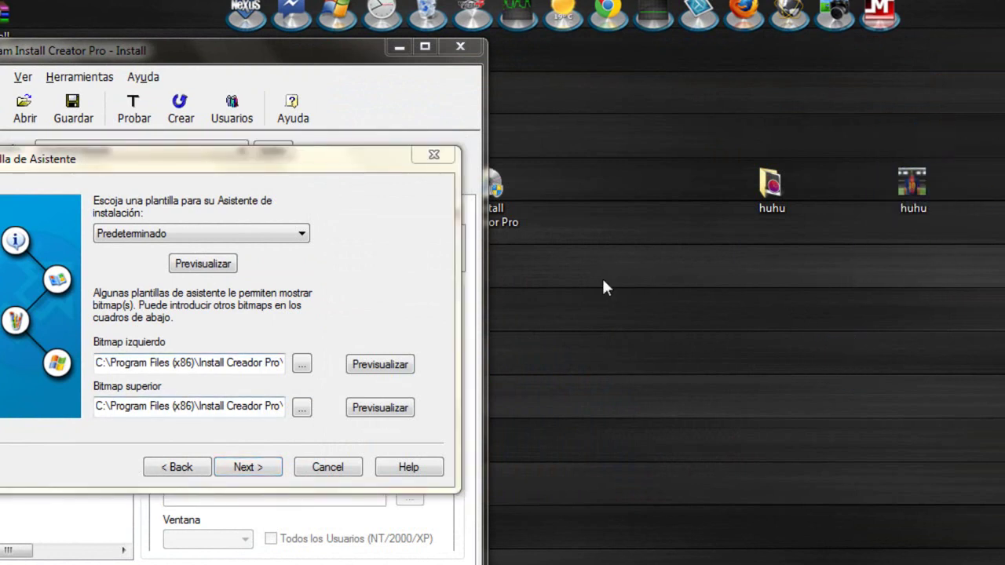
{"action": "left_click", "coordinate": [302, 364]}
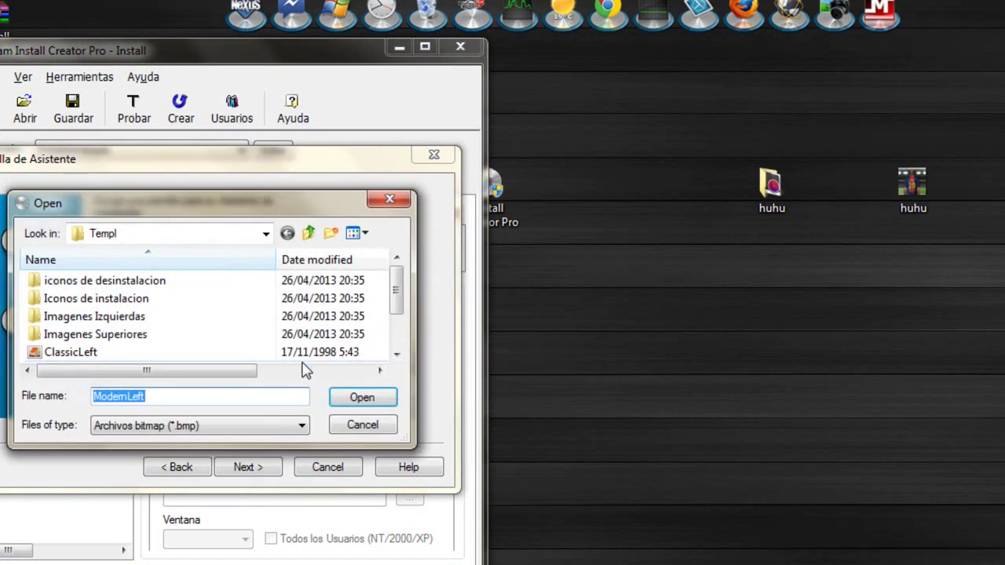
{"action": "left_click", "coordinate": [266, 233]}
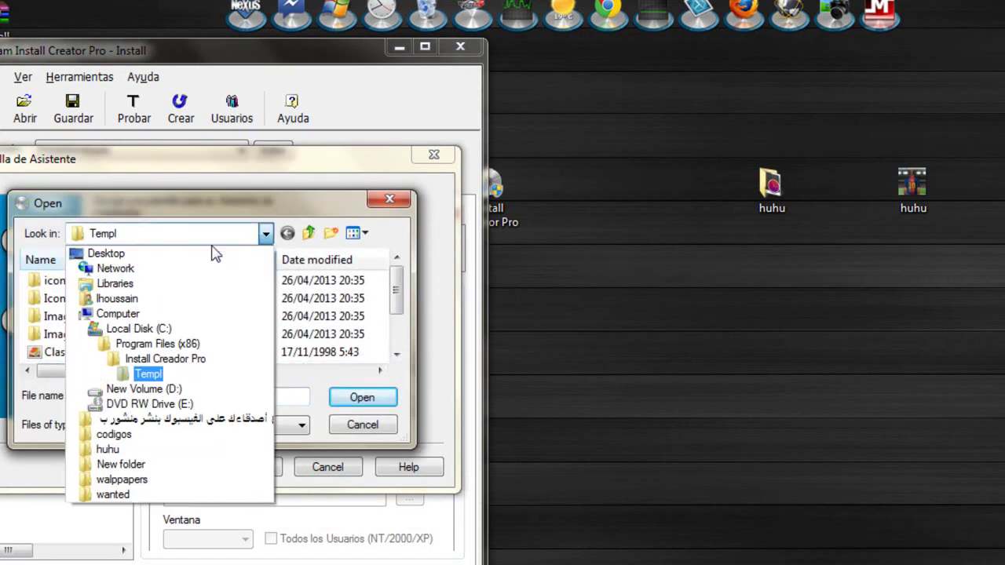
{"action": "left_click", "coordinate": [151, 256]}
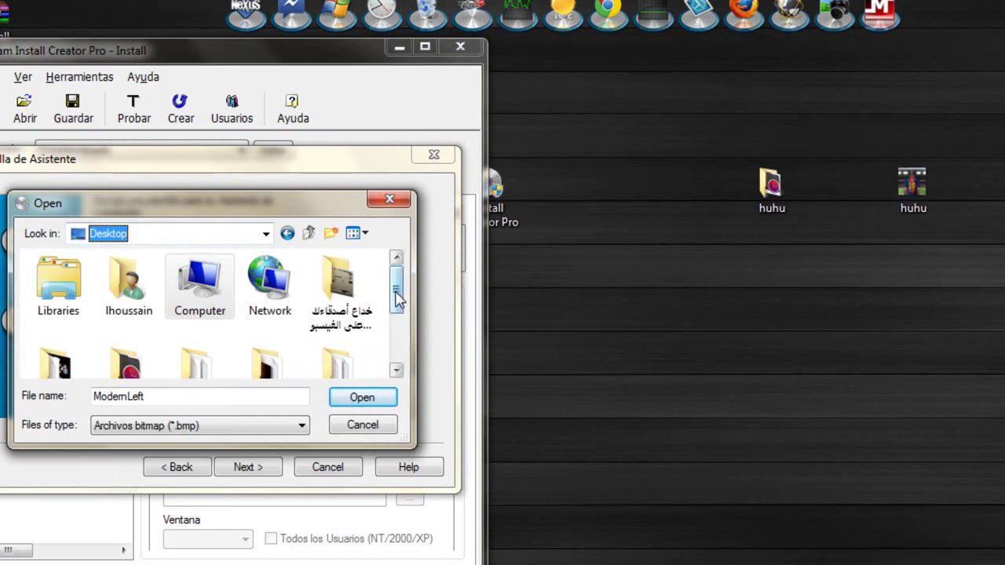
{"action": "left_click_drag", "start_coordinate": [398, 291], "coordinate": [400, 362]}
{"action": "left_click", "coordinate": [88, 353]}
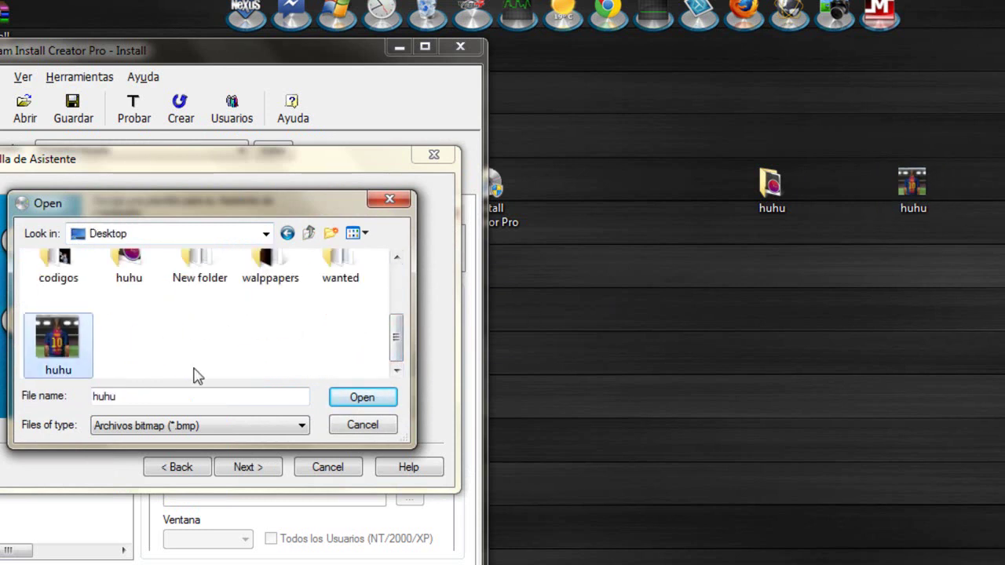
{"action": "left_click", "coordinate": [362, 398]}
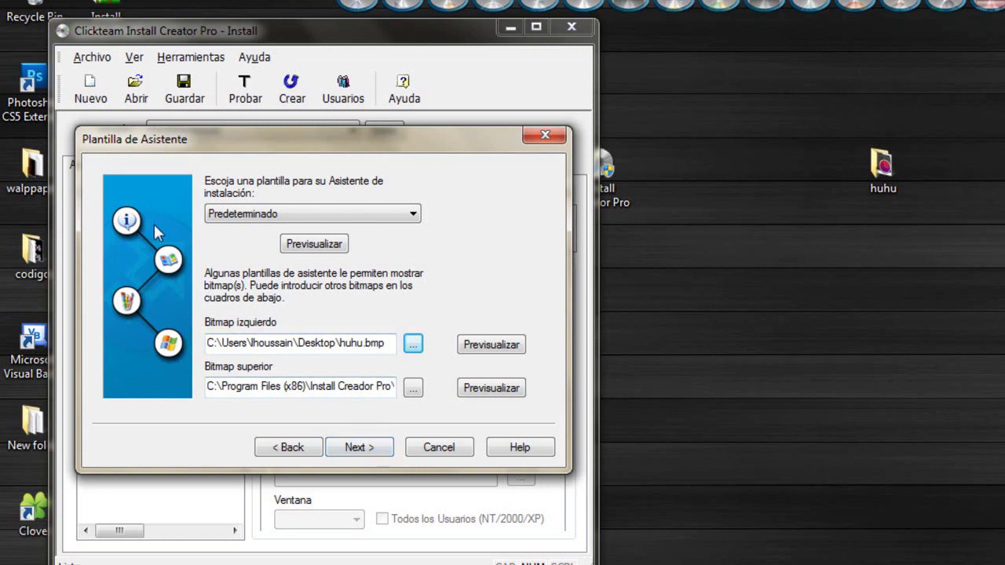
- Preview the left bitmap in the installer's welcome window, close the preview and continue to the information page
{"action": "left_click", "coordinate": [489, 346]}
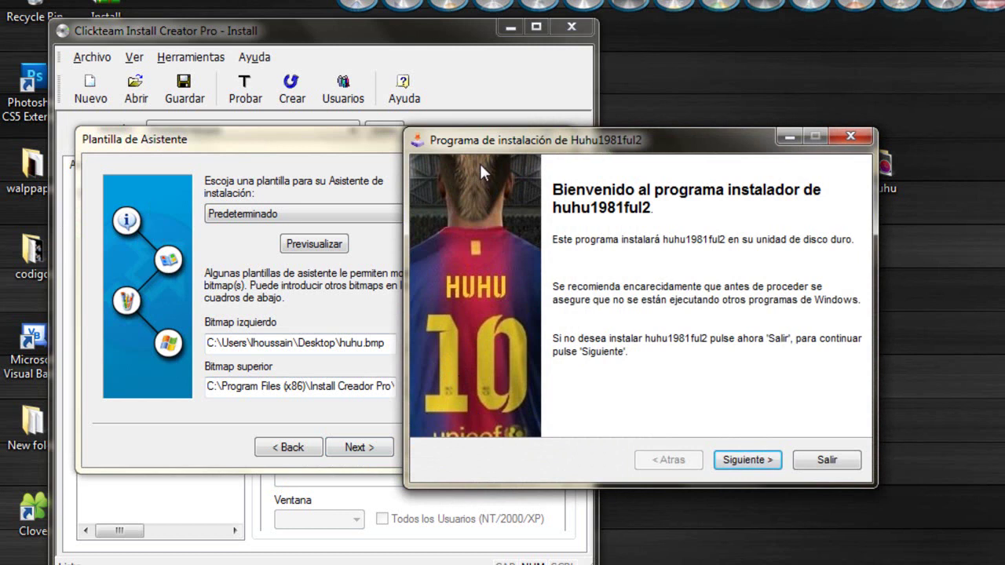
{"action": "left_click", "coordinate": [850, 136]}
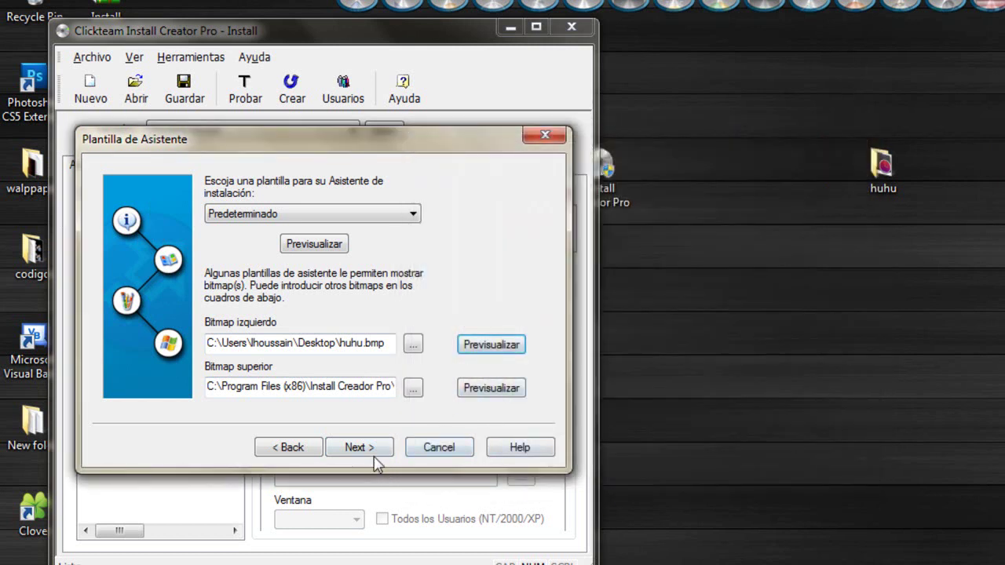
{"action": "left_click", "coordinate": [365, 460]}
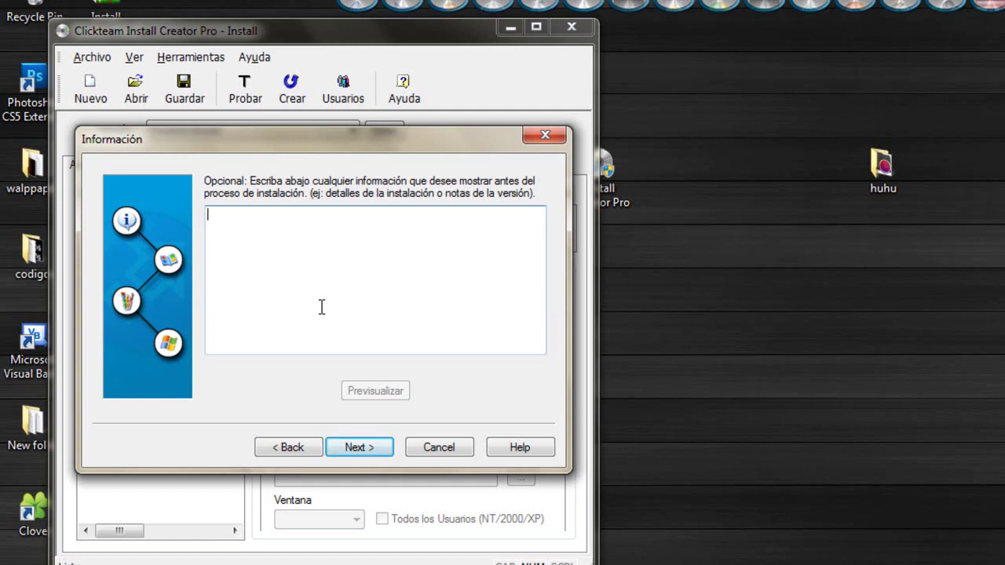
- Enter "como estas" as the information shown before installation and continue to the licence page
{"action": "type", "text": "com estats"}
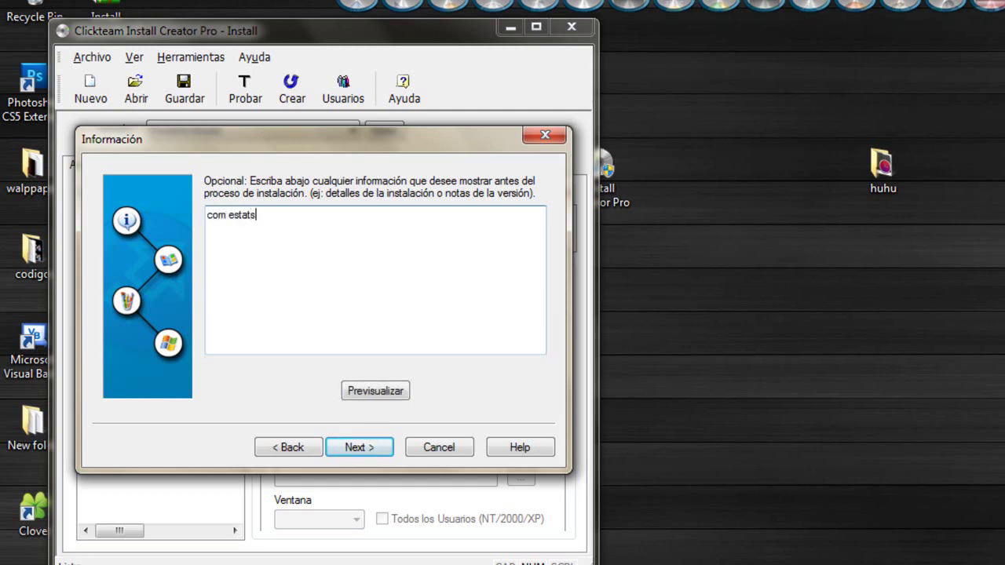
{"action": "left_click_drag", "start_coordinate": [310, 239], "coordinate": [165, 252]}
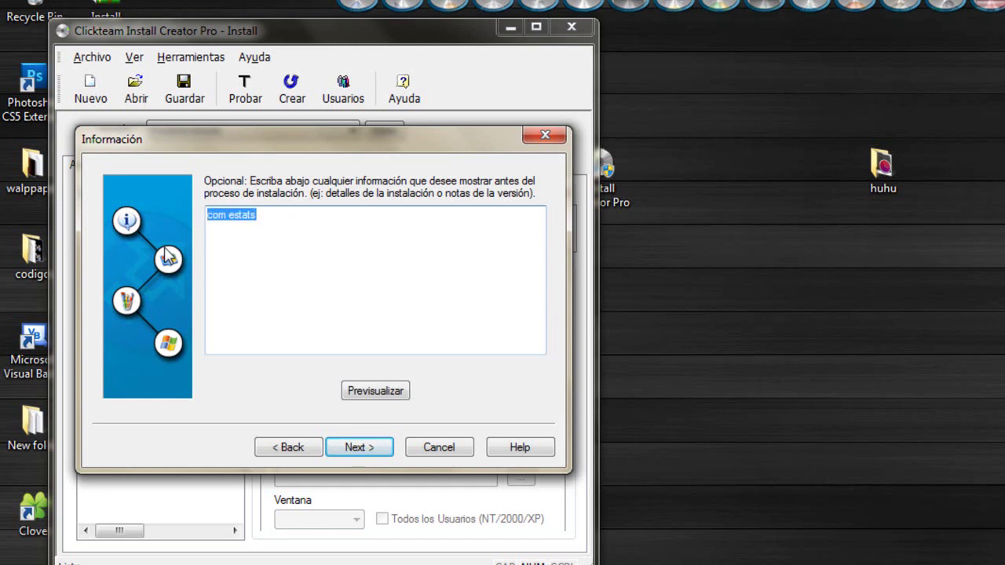
{"action": "key", "text": "BackSpace"}
{"action": "type", "text": "como"}
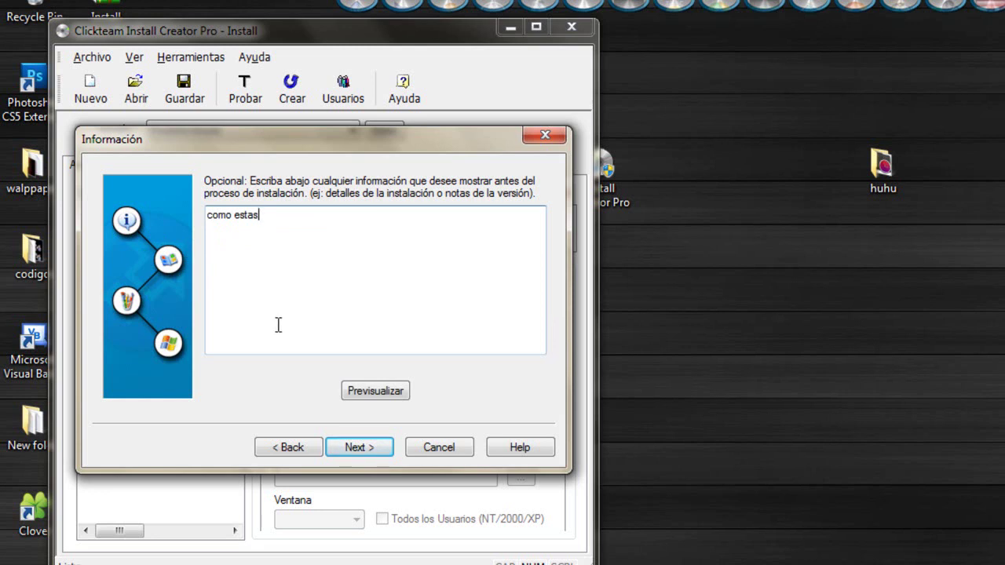
{"action": "left_click_drag", "start_coordinate": [271, 217], "coordinate": [196, 226]}
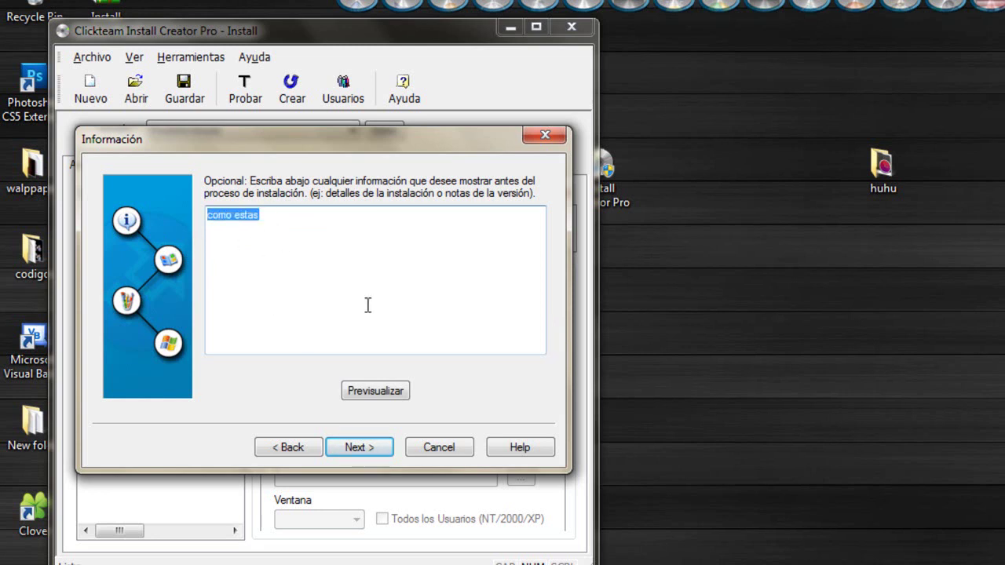
{"action": "left_click", "coordinate": [372, 451]}
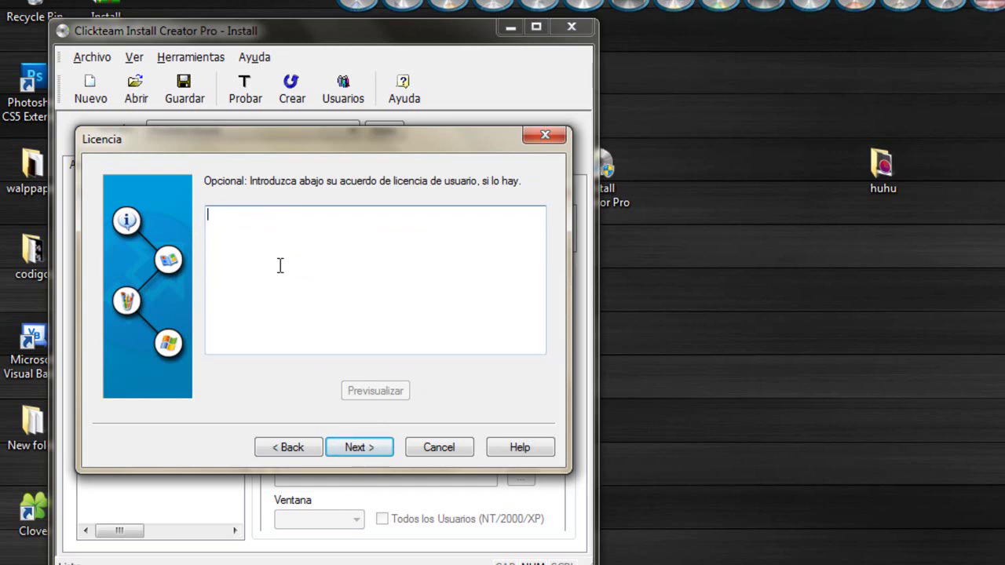
- Enter "hihdfjvdfjjdfjfdjkfdkfk" as the licence agreement and accept the default installation directory
{"action": "type", "text": "hihdfjvdfjjdfjfdjkfdkfk"}
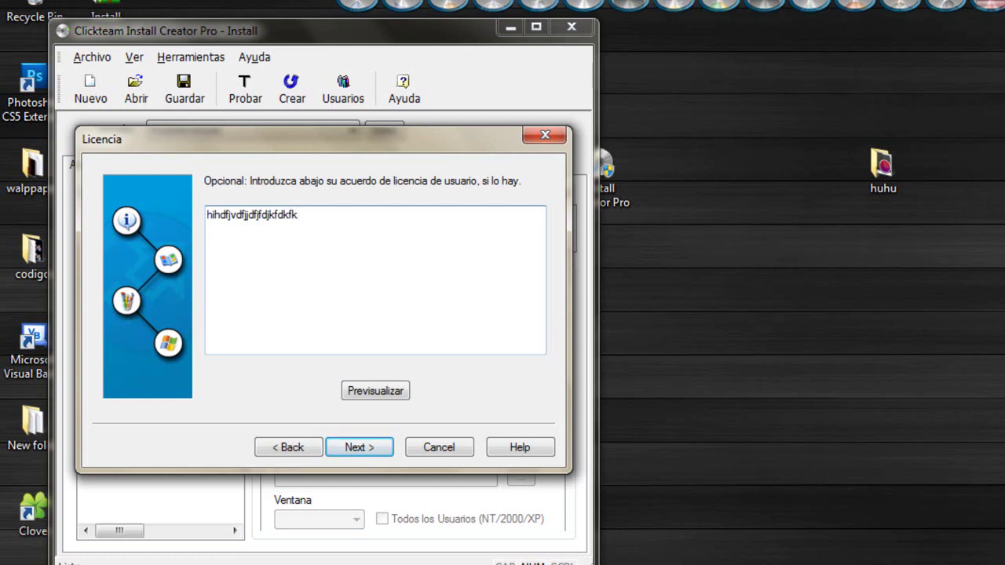
{"action": "left_click", "coordinate": [365, 448]}
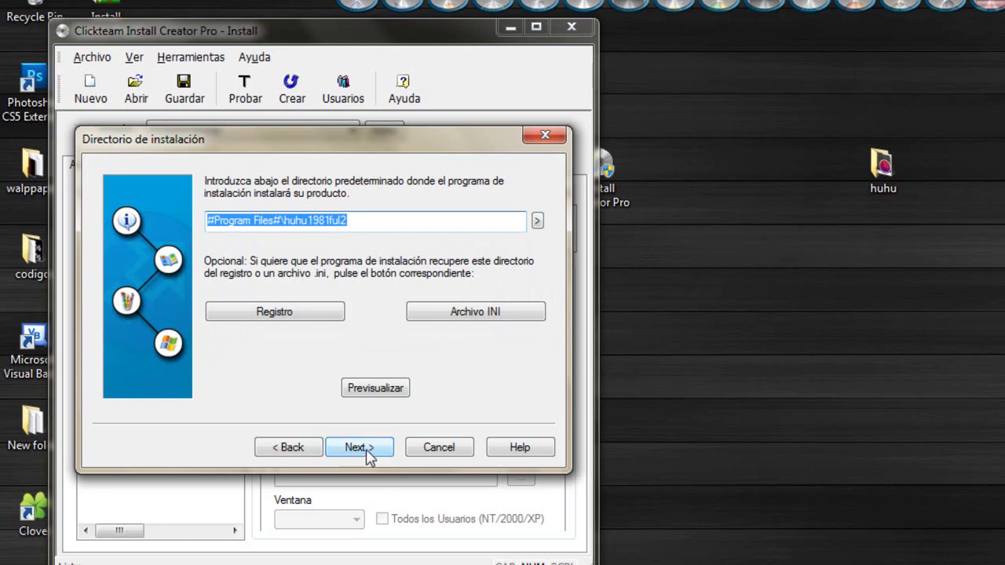
{"action": "left_click", "coordinate": [365, 220]}
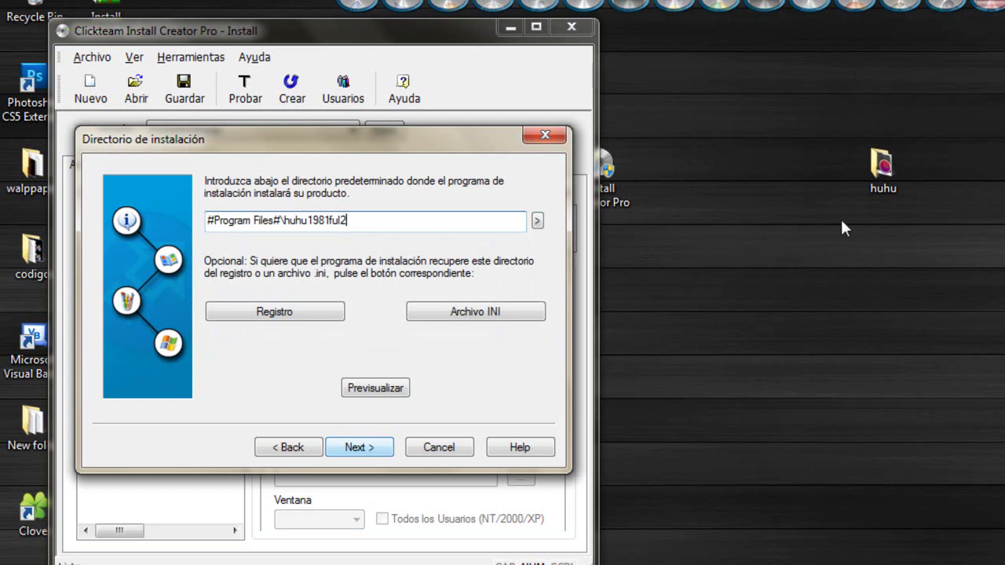
{"action": "left_click", "coordinate": [372, 452]}
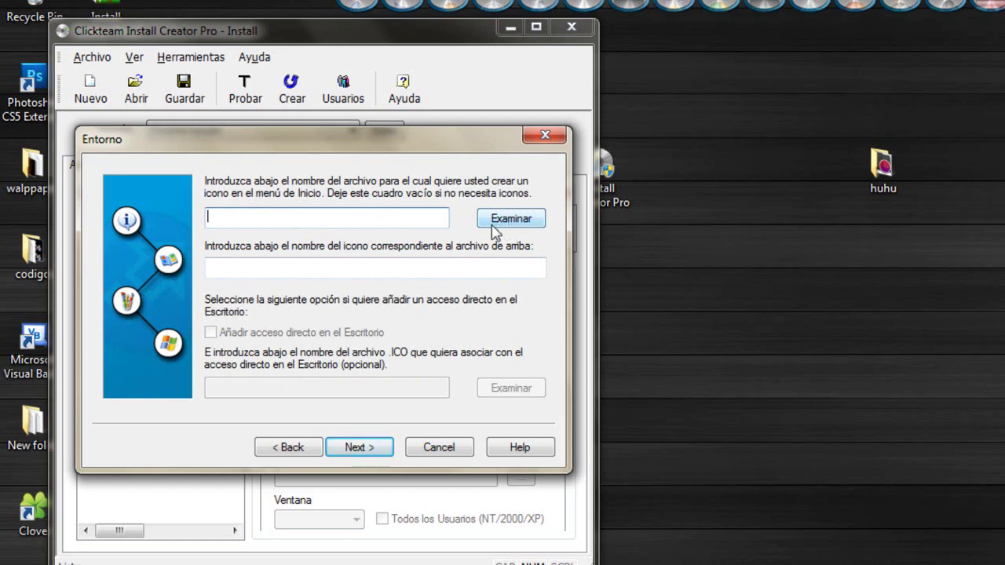
- Skip the Start menu icon settings, keep the uninstall program enabled and continue without adding another version
{"action": "left_click", "coordinate": [369, 455]}
{"action": "left_click", "coordinate": [370, 458]}
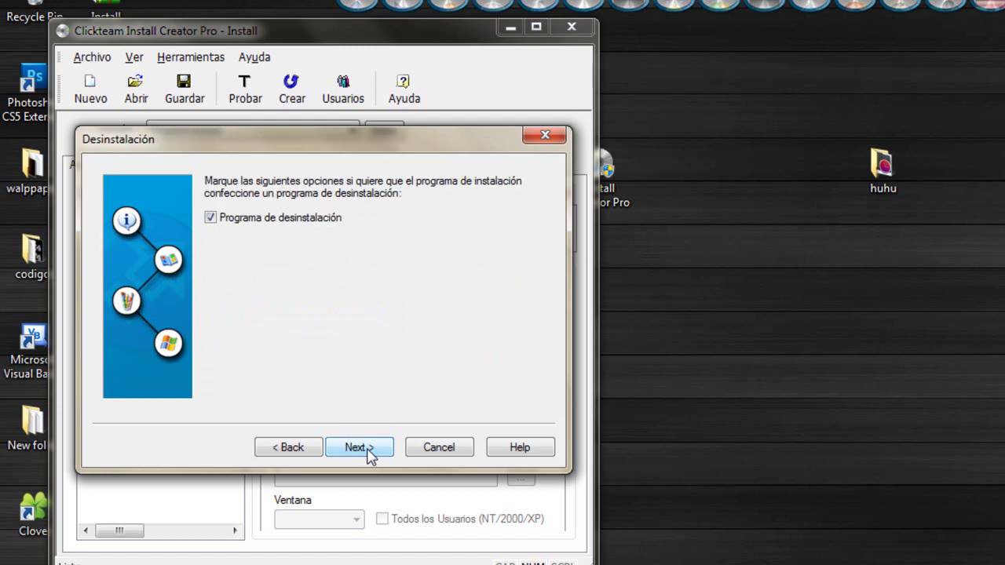
{"action": "left_click", "coordinate": [370, 458]}
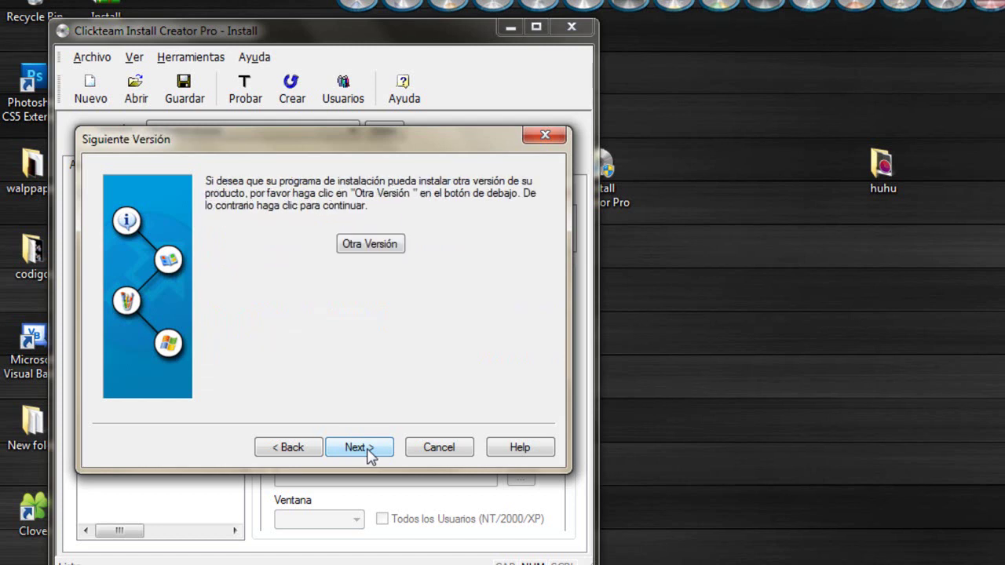
{"action": "left_click", "coordinate": [371, 458]}
- Finish the wizard and build the installer on the desktop as an executable named "hola amigos de youtube"
{"action": "left_click", "coordinate": [360, 447]}
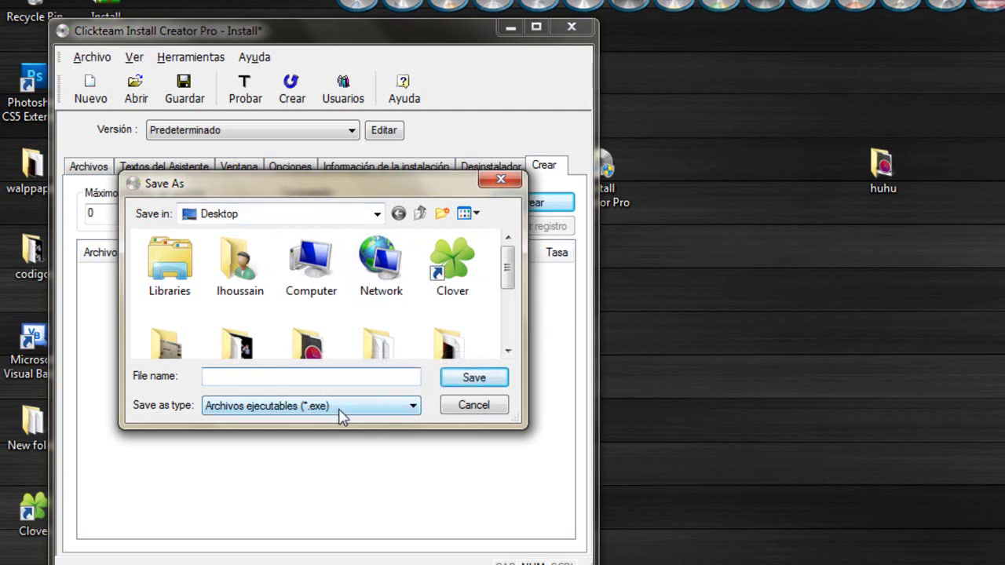
{"action": "type", "text": "hola amigos de youtube"}
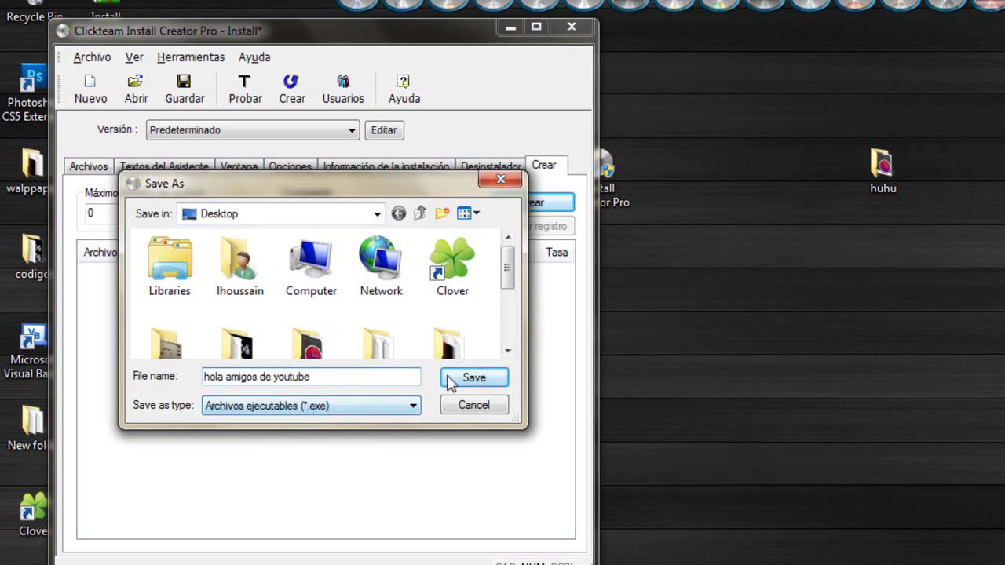
{"action": "left_click", "coordinate": [473, 378]}
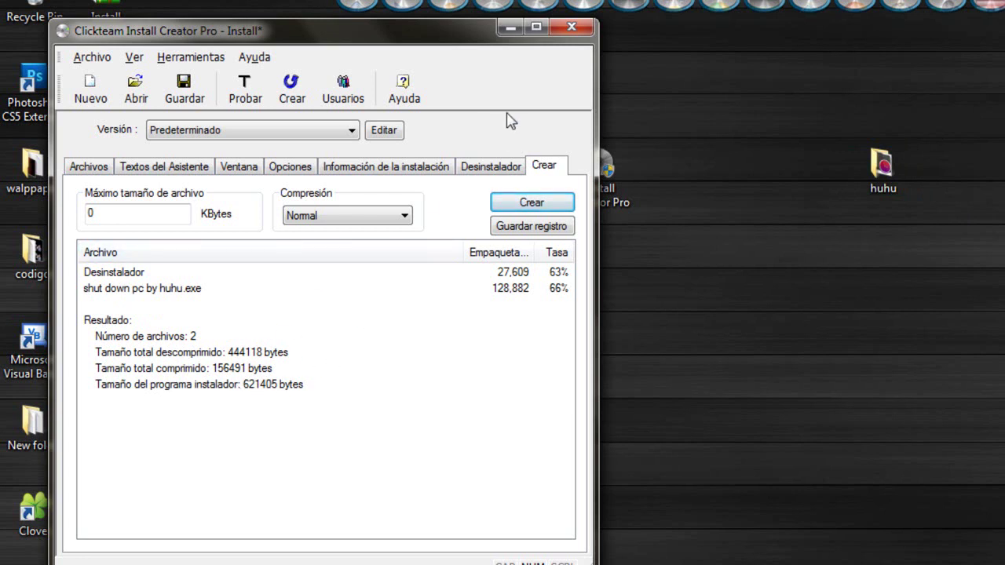
- Close Install Creator Pro without saving the project changes and dismiss the Program Compatibility Assistant
{"action": "left_click", "coordinate": [573, 30]}
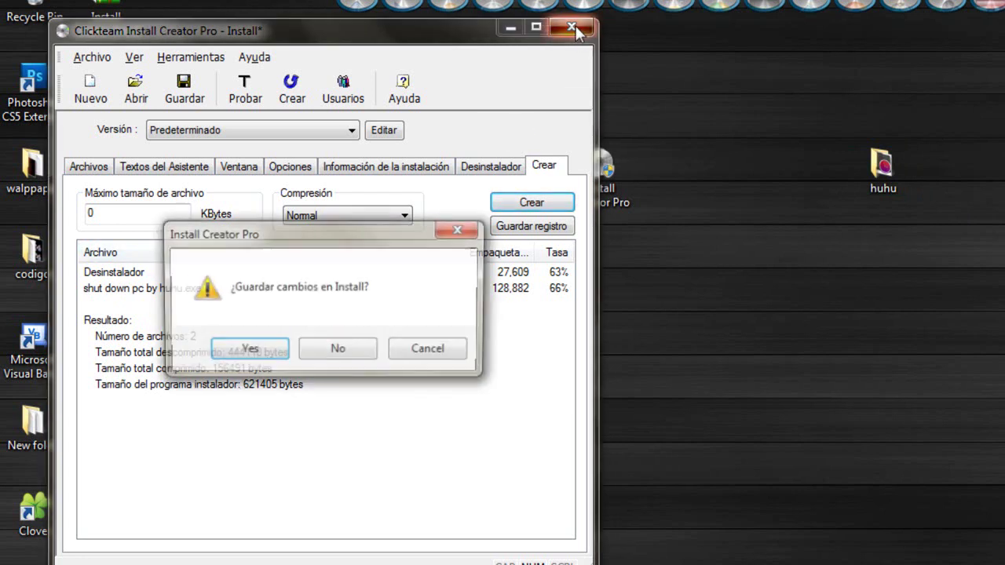
{"action": "left_click", "coordinate": [344, 355]}
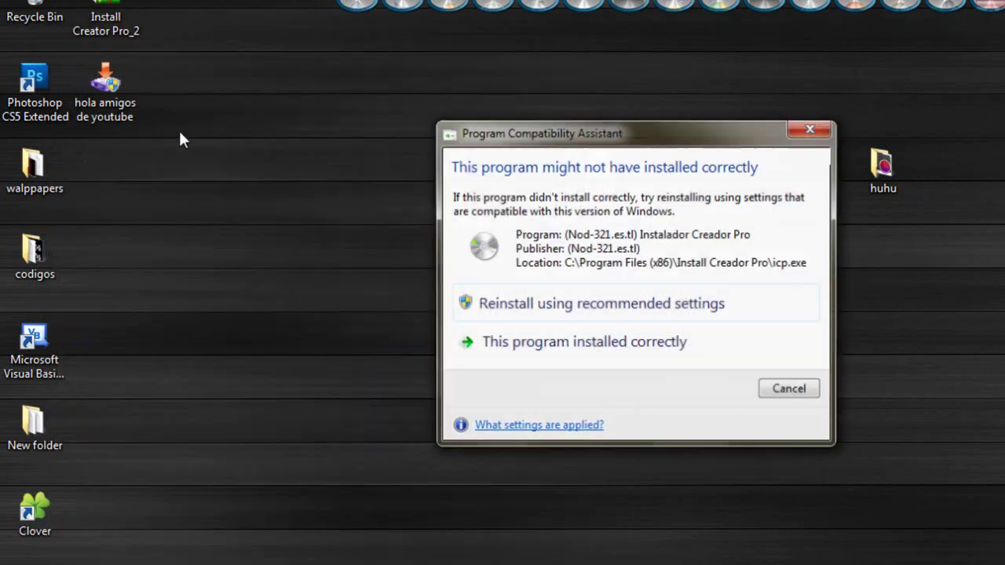
{"action": "left_click", "coordinate": [808, 131]}
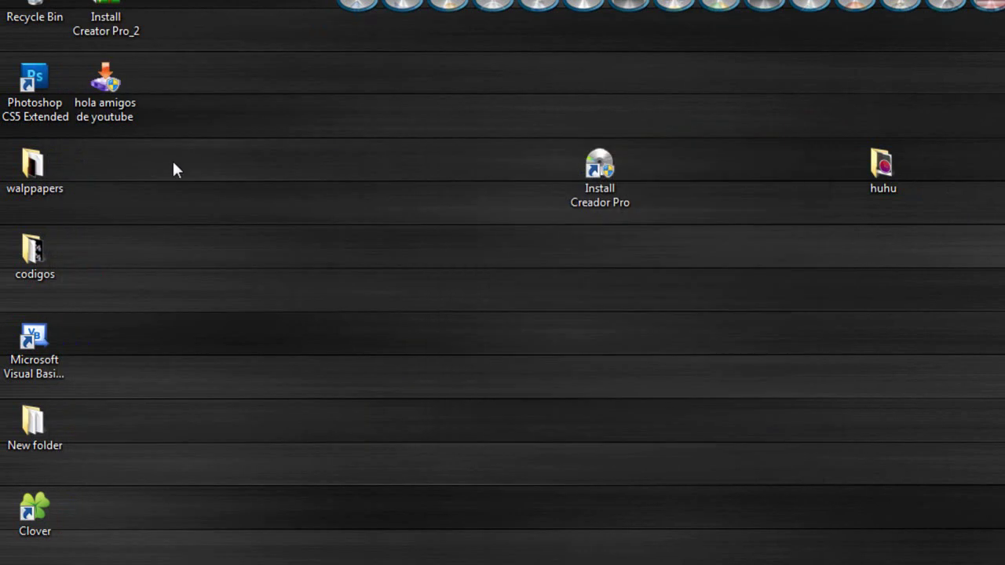
- Move the hola amigos de youtube installer to a free area of the desktop and line up the other loose icons in the second column
{"action": "left_click_drag", "start_coordinate": [117, 103], "coordinate": [710, 286]}
{"action": "left_click_drag", "start_coordinate": [604, 169], "coordinate": [110, 88]}
{"action": "left_click_drag", "start_coordinate": [890, 166], "coordinate": [103, 179]}
{"action": "left_click_drag", "start_coordinate": [996, 172], "coordinate": [86, 239]}
{"action": "left_click_drag", "start_coordinate": [758, 281], "coordinate": [664, 174]}
{"action": "left_click_drag", "start_coordinate": [714, 103], "coordinate": [464, 255]}
{"action": "left_click", "coordinate": [464, 255]}
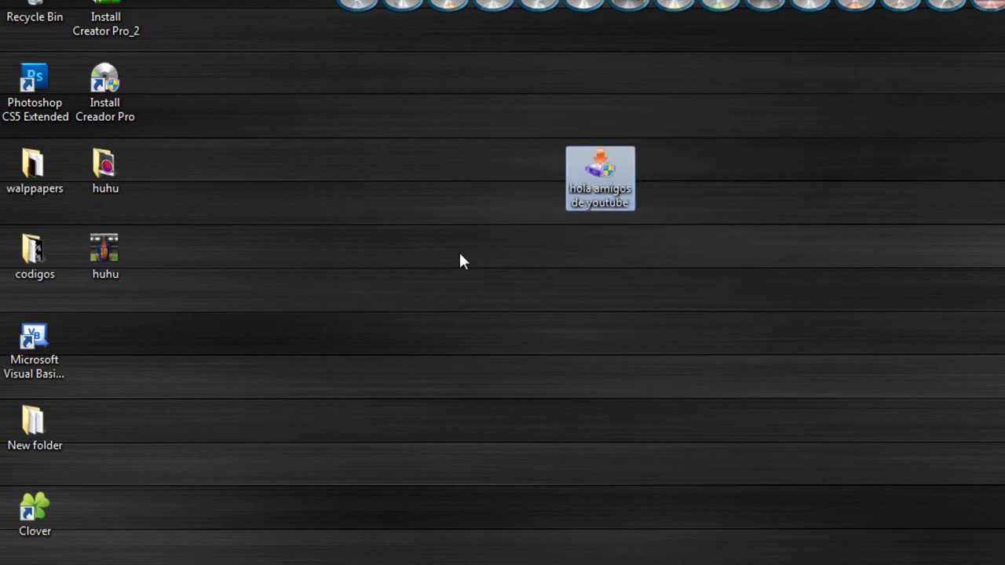
- Run the hola amigos de youtube installer, move its window higher on the desktop and advance to its information page
{"action": "left_click", "coordinate": [614, 171]}
{"action": "left_click", "coordinate": [615, 165], "text": "ctrl"}
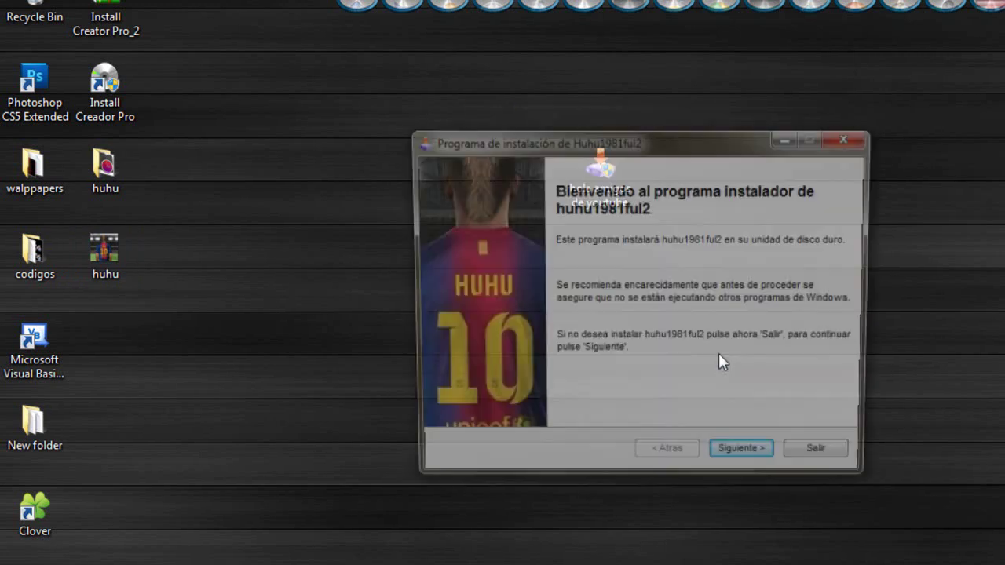
{"action": "left_click_drag", "start_coordinate": [661, 126], "coordinate": [644, 94]}
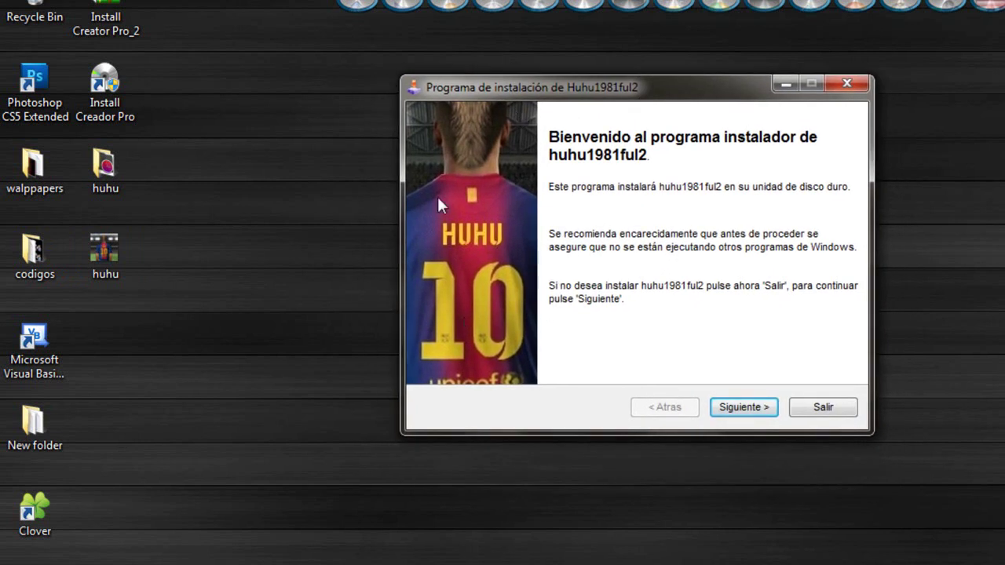
{"action": "left_click", "coordinate": [752, 413]}
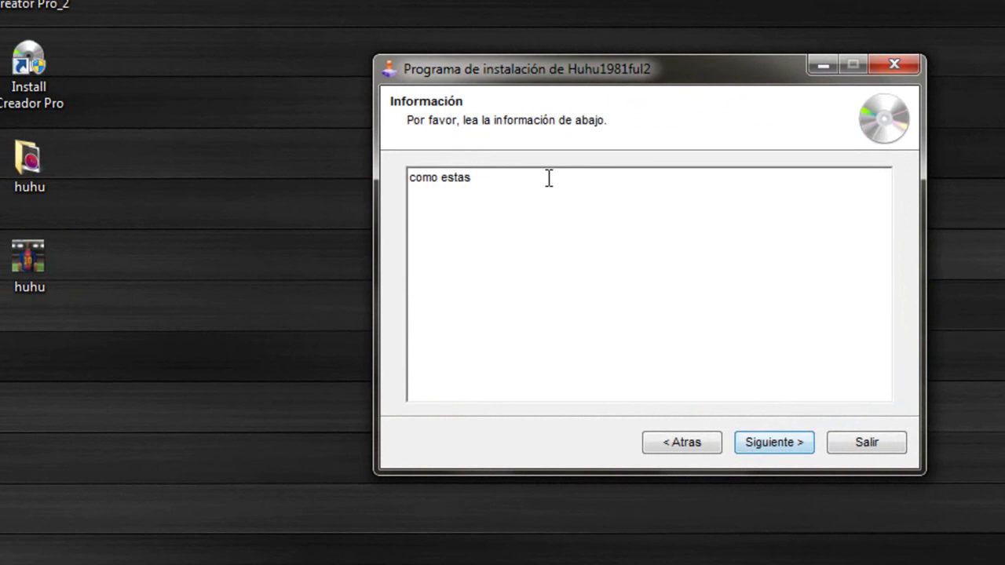
- Review the text on the installer's information page, highlighting it
{"action": "left_click_drag", "start_coordinate": [548, 179], "coordinate": [417, 179]}
{"action": "left_click", "coordinate": [477, 208]}
{"action": "left_click_drag", "start_coordinate": [482, 183], "coordinate": [410, 179]}
{"action": "left_click", "coordinate": [424, 209]}
{"action": "left_click_drag", "start_coordinate": [487, 183], "coordinate": [413, 187]}
{"action": "left_click", "coordinate": [440, 211]}
{"action": "left_click", "coordinate": [496, 179]}
{"action": "left_click_drag", "start_coordinate": [496, 179], "coordinate": [421, 180]}
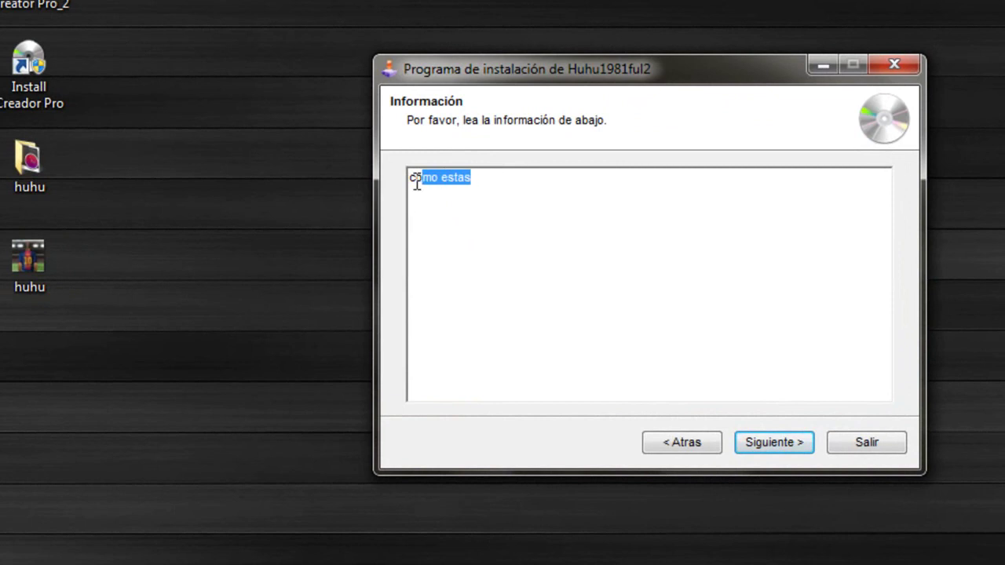
{"action": "left_click", "coordinate": [523, 212]}
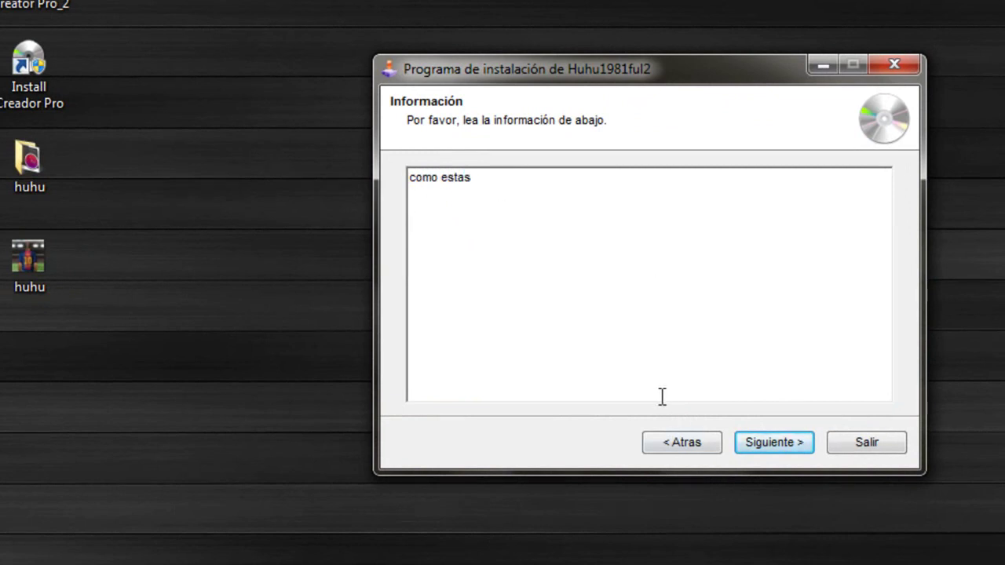
- Review the licence agreement text in the installer and accept its terms to reach the directory page
{"action": "left_click", "coordinate": [771, 449]}
{"action": "left_click_drag", "start_coordinate": [541, 226], "coordinate": [417, 220]}
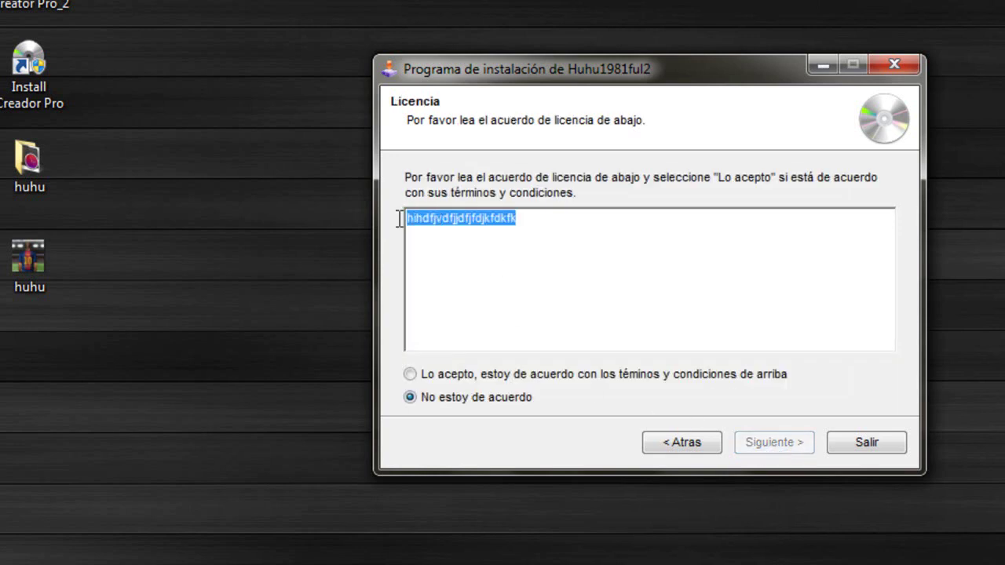
{"action": "left_click", "coordinate": [469, 267]}
{"action": "left_click_drag", "start_coordinate": [518, 220], "coordinate": [395, 222]}
{"action": "left_click", "coordinate": [395, 222]}
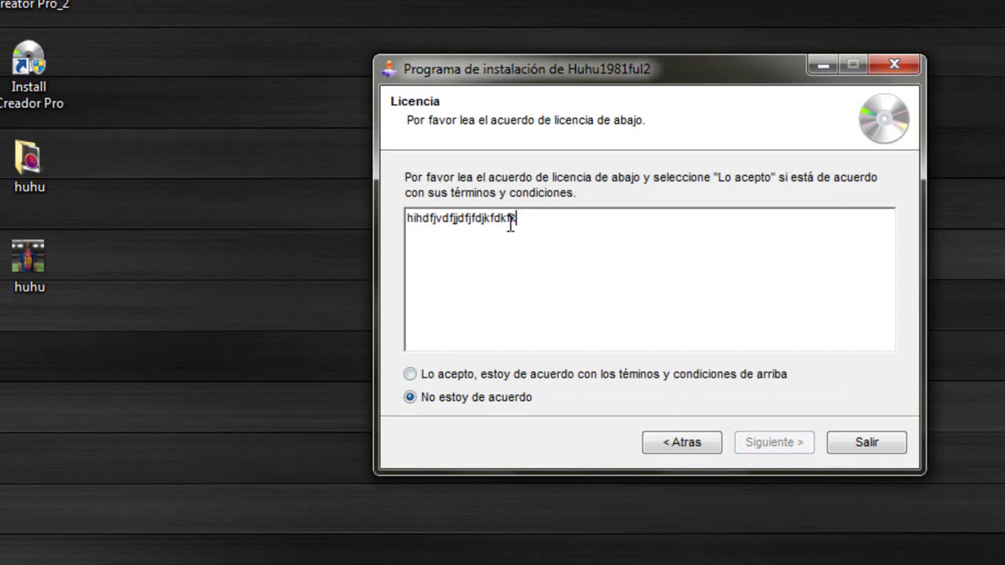
{"action": "left_click_drag", "start_coordinate": [518, 218], "coordinate": [413, 221]}
{"action": "left_click", "coordinate": [485, 260]}
{"action": "left_click", "coordinate": [410, 375]}
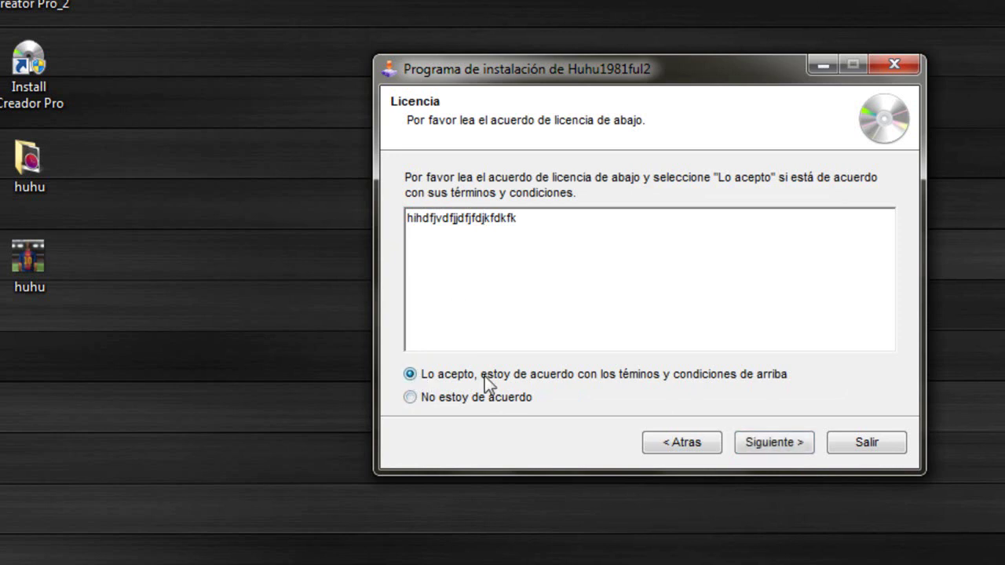
{"action": "left_click", "coordinate": [776, 443]}
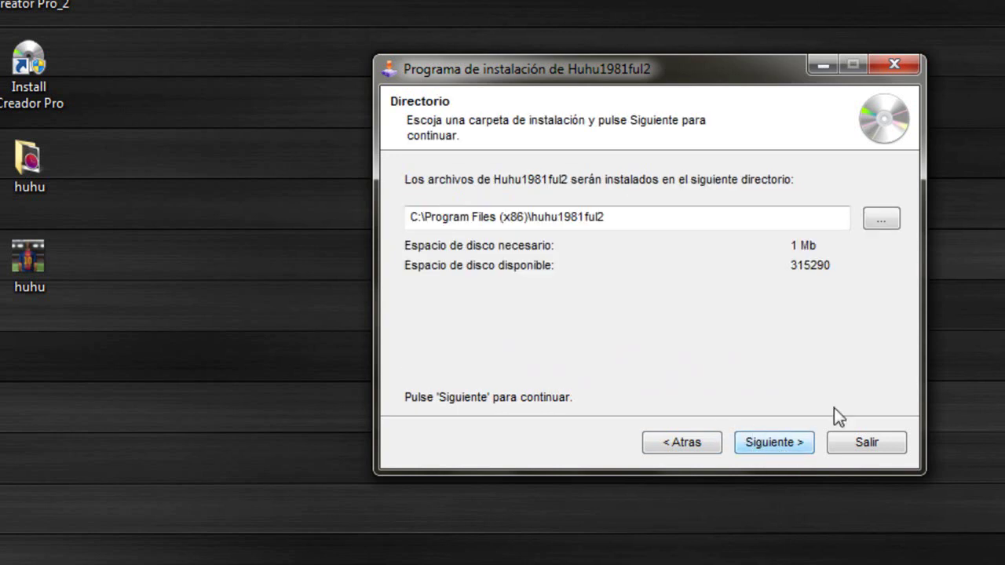
- Set the installation directory to the Desktop folder and run the installation
{"action": "left_click_drag", "start_coordinate": [612, 218], "coordinate": [402, 218]}
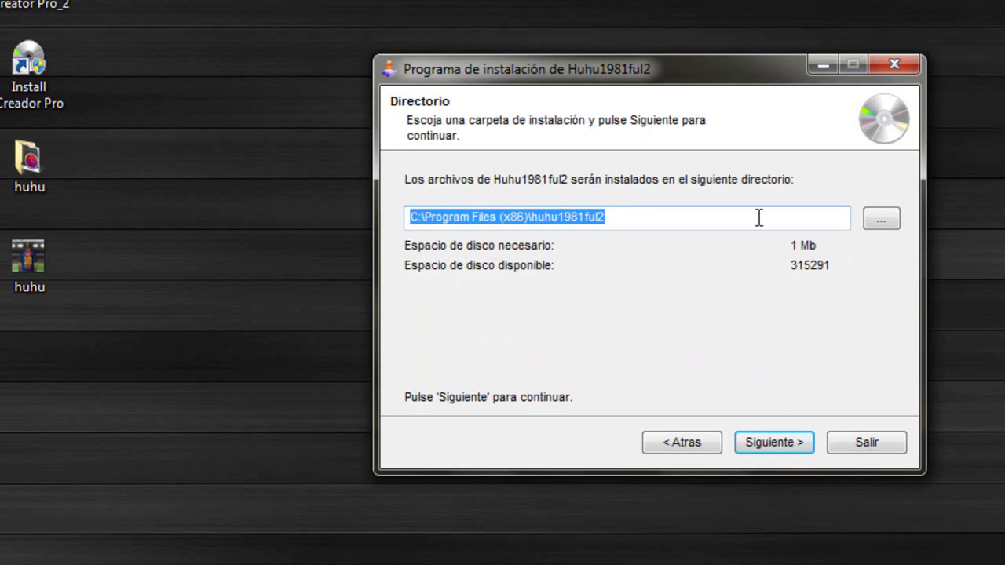
{"action": "left_click", "coordinate": [871, 226]}
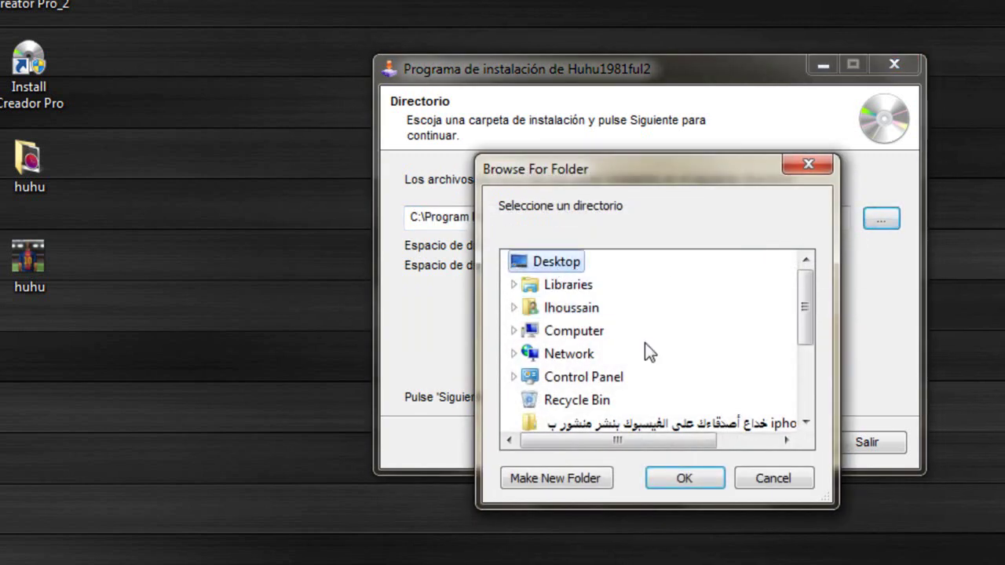
{"action": "left_click", "coordinate": [695, 478]}
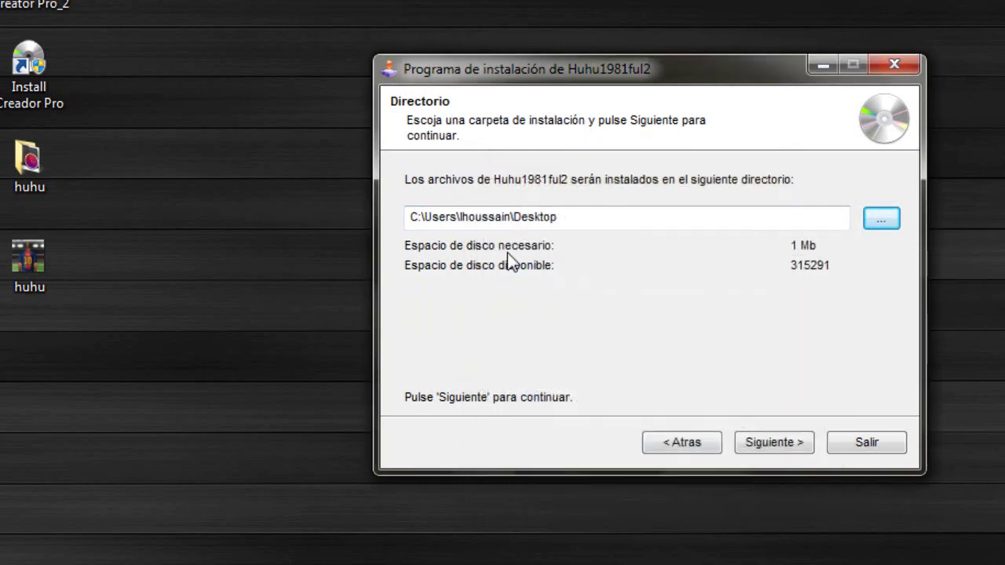
{"action": "left_click", "coordinate": [777, 444]}
{"action": "left_click", "coordinate": [777, 444]}
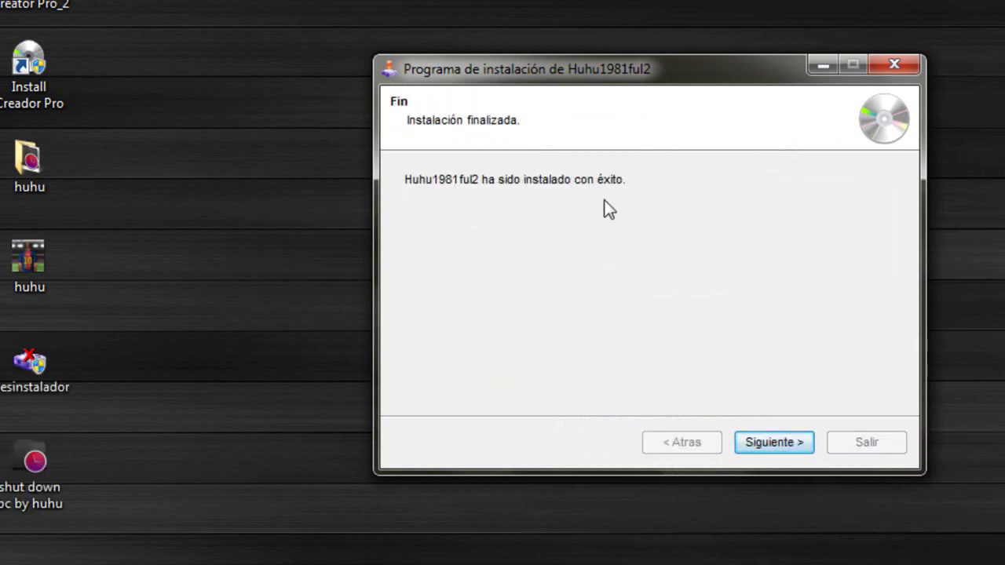
- Finish and exit the setup wizard, and move the shut down pc by huhu and installer icons to free areas of the desktop
{"action": "left_click", "coordinate": [765, 443]}
{"action": "left_click", "coordinate": [861, 444]}
{"action": "left_click_drag", "start_coordinate": [46, 509], "coordinate": [555, 221]}
{"action": "left_click_drag", "start_coordinate": [601, 196], "coordinate": [1003, 337]}
{"action": "left_click_drag", "start_coordinate": [608, 80], "coordinate": [459, 287]}
{"action": "left_click", "coordinate": [459, 286]}
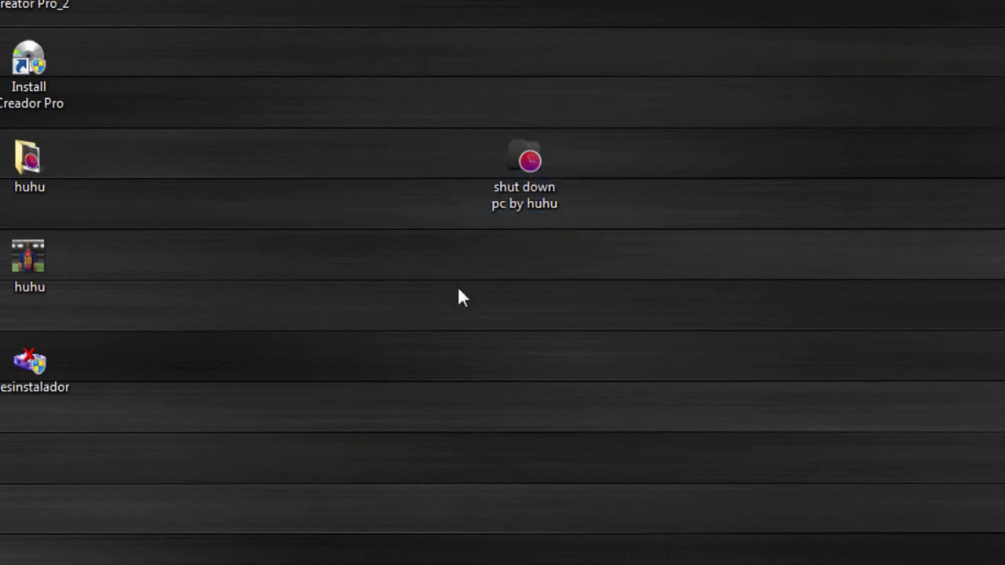
- Test the shut down pc by huhu application, close it and return its icon to the second column below Desinstalador
{"action": "left_click", "coordinate": [523, 169]}
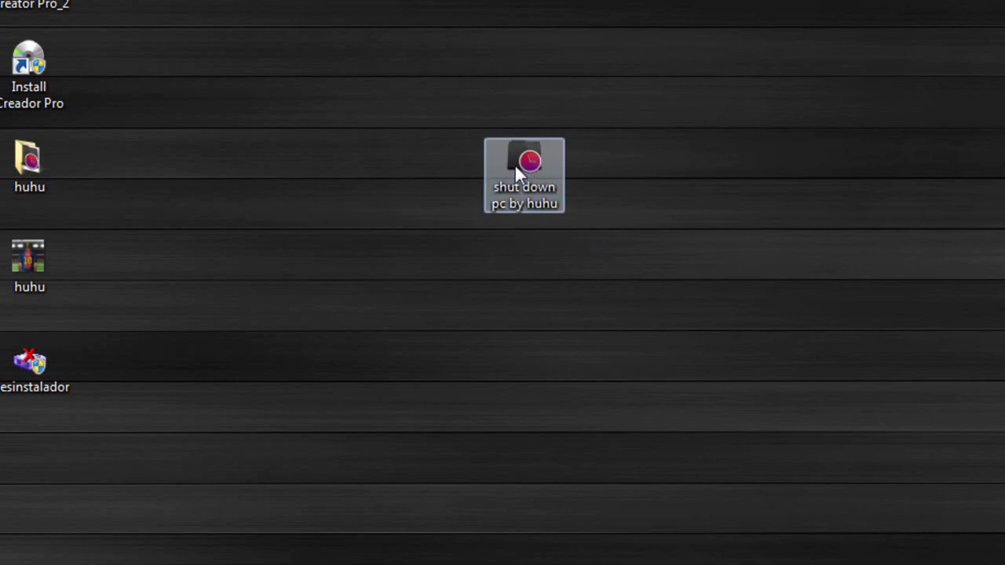
{"action": "left_click", "coordinate": [533, 185]}
{"action": "double_click", "coordinate": [534, 185]}
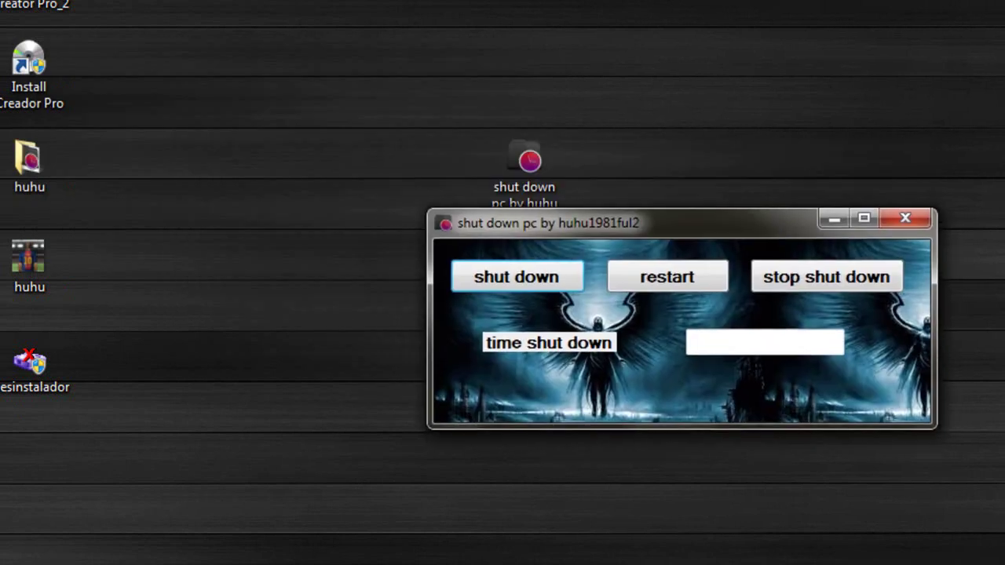
{"action": "left_click_drag", "start_coordinate": [761, 225], "coordinate": [752, 142]}
{"action": "left_click", "coordinate": [898, 139]}
{"action": "left_click_drag", "start_coordinate": [554, 182], "coordinate": [105, 344]}
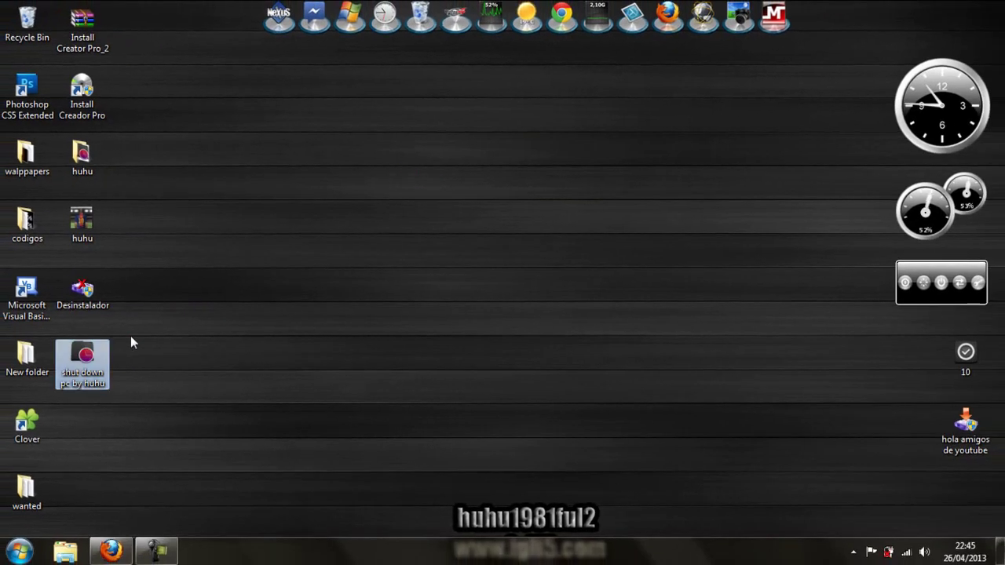